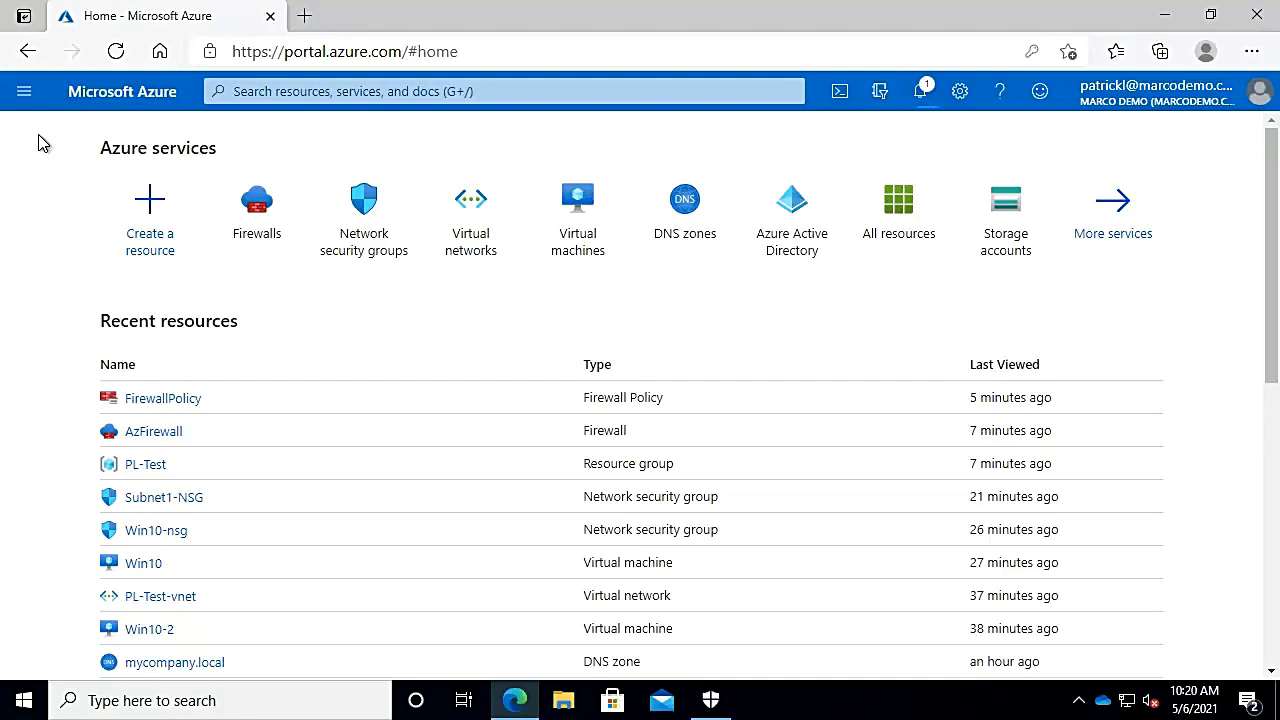
# Step: Search the portal for 'VPN gateway', correcting the misspelled search text
pyautogui.click(320, 90)
pyautogui.write('v')
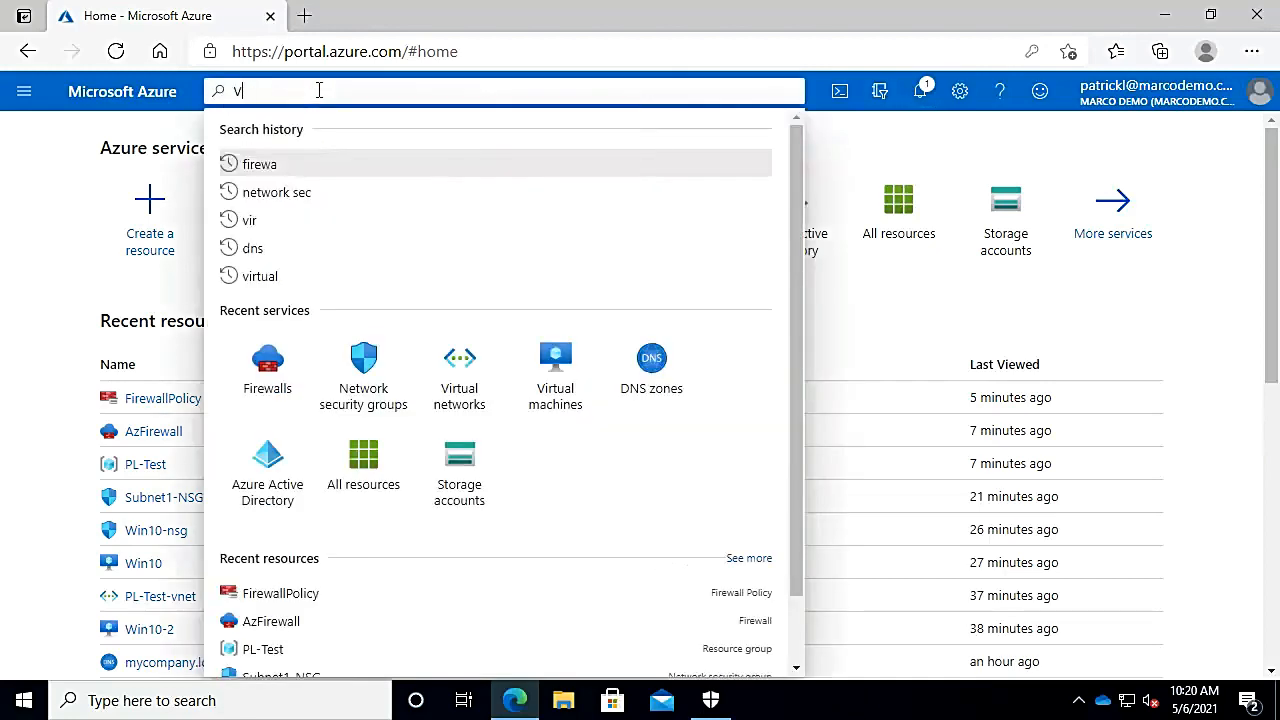
pyautogui.write('PN ggat')
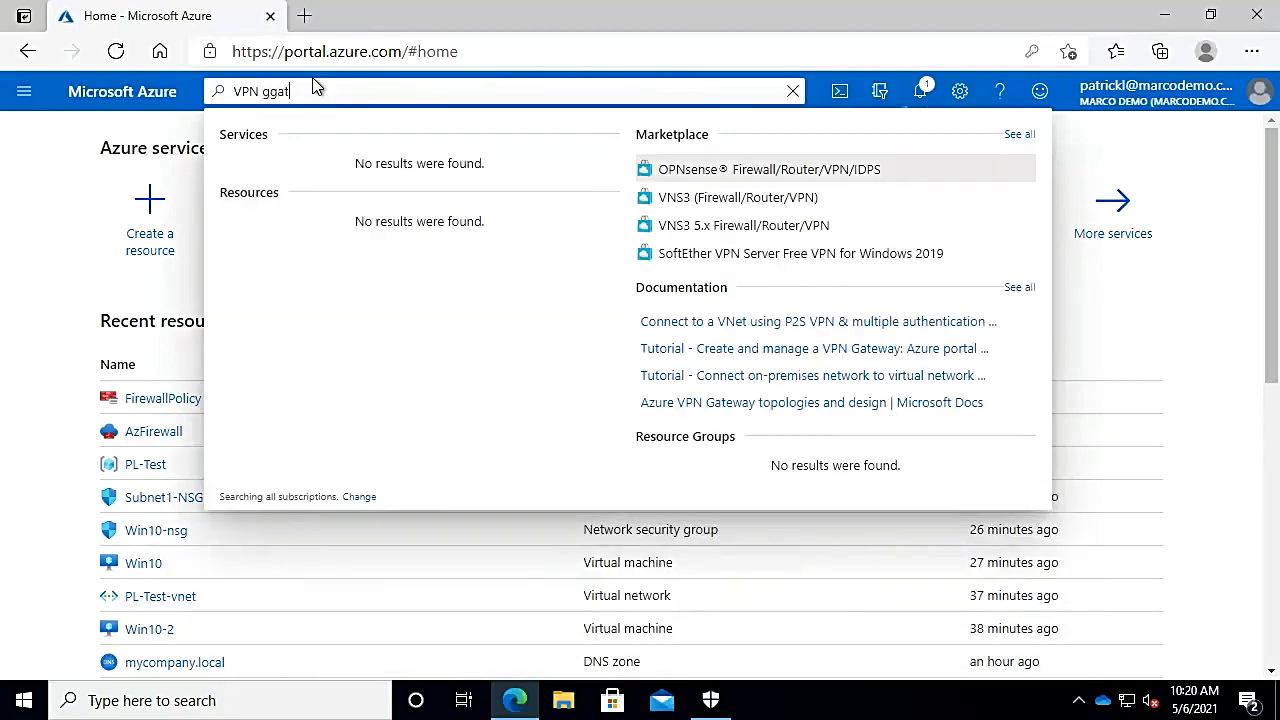
pyautogui.write('eway')
pyautogui.press('BackSpace')
pyautogui.press('BackSpace')
pyautogui.press('BackSpace')
pyautogui.press('BackSpace')
pyautogui.press('BackSpace')
pyautogui.press('BackSpace')
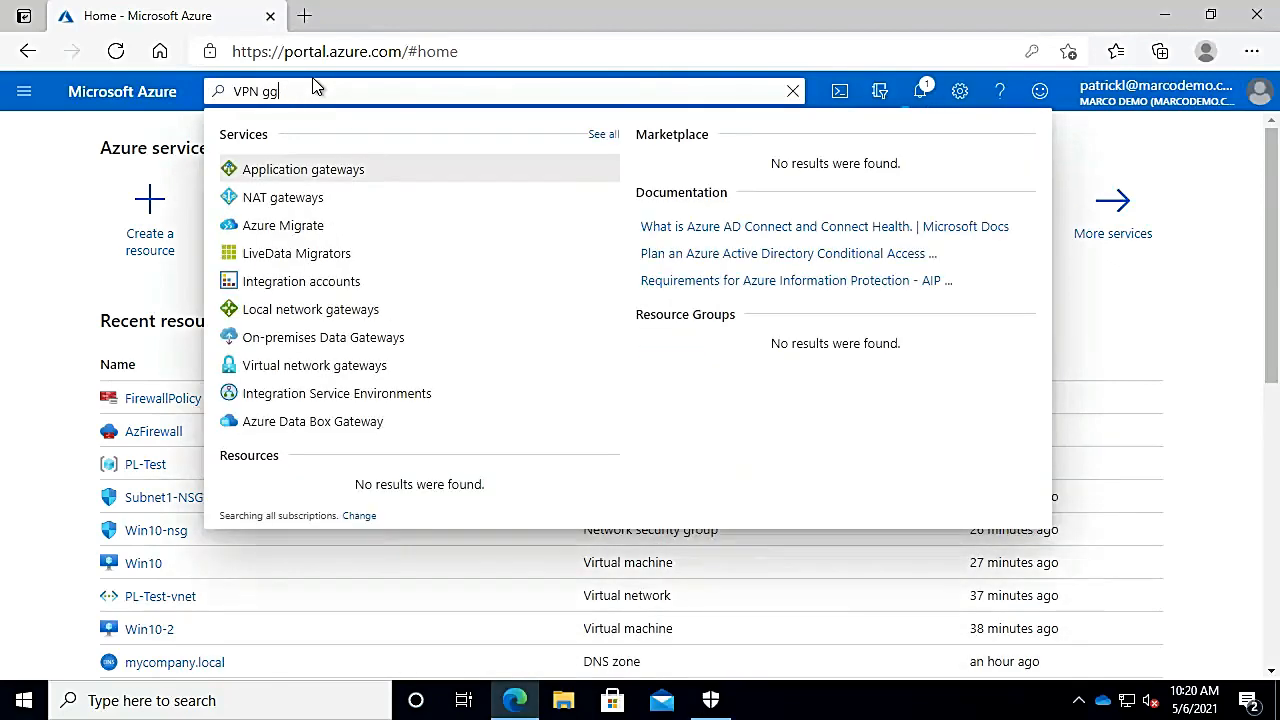
pyautogui.press('BackSpace')
pyautogui.write('ate')
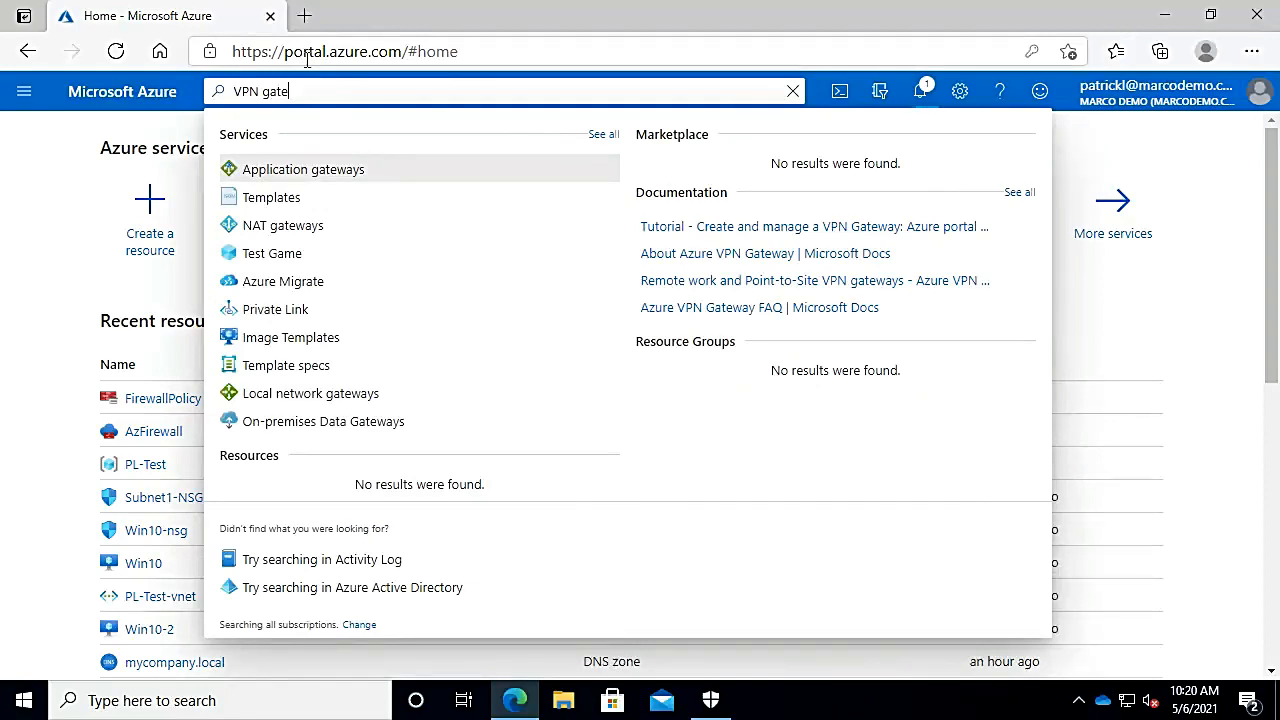
# Step: Search 'Virtu', open Virtual network gateways, and start a new virtual network gateway
pyautogui.press('BackSpace')
pyautogui.press('BackSpace')
pyautogui.press('BackSpace')
pyautogui.press('BackSpace')
pyautogui.press('BackSpace')
pyautogui.press('BackSpace')
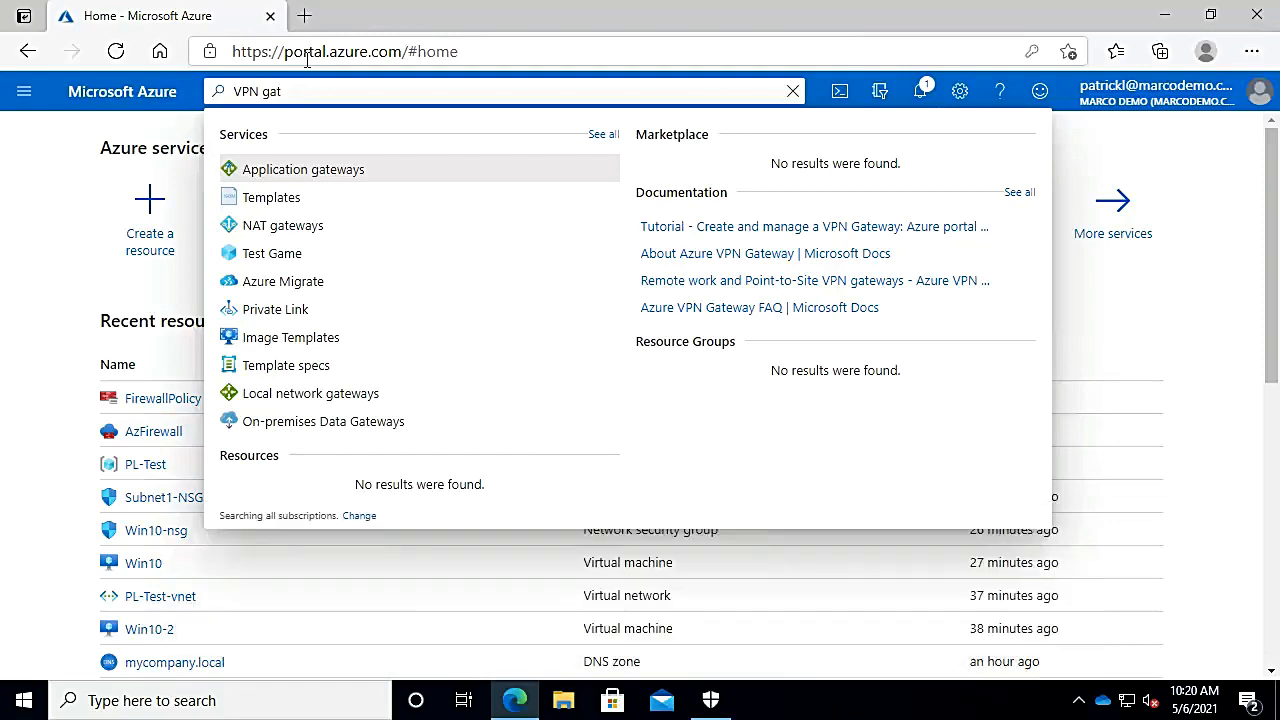
pyautogui.press('BackSpace')
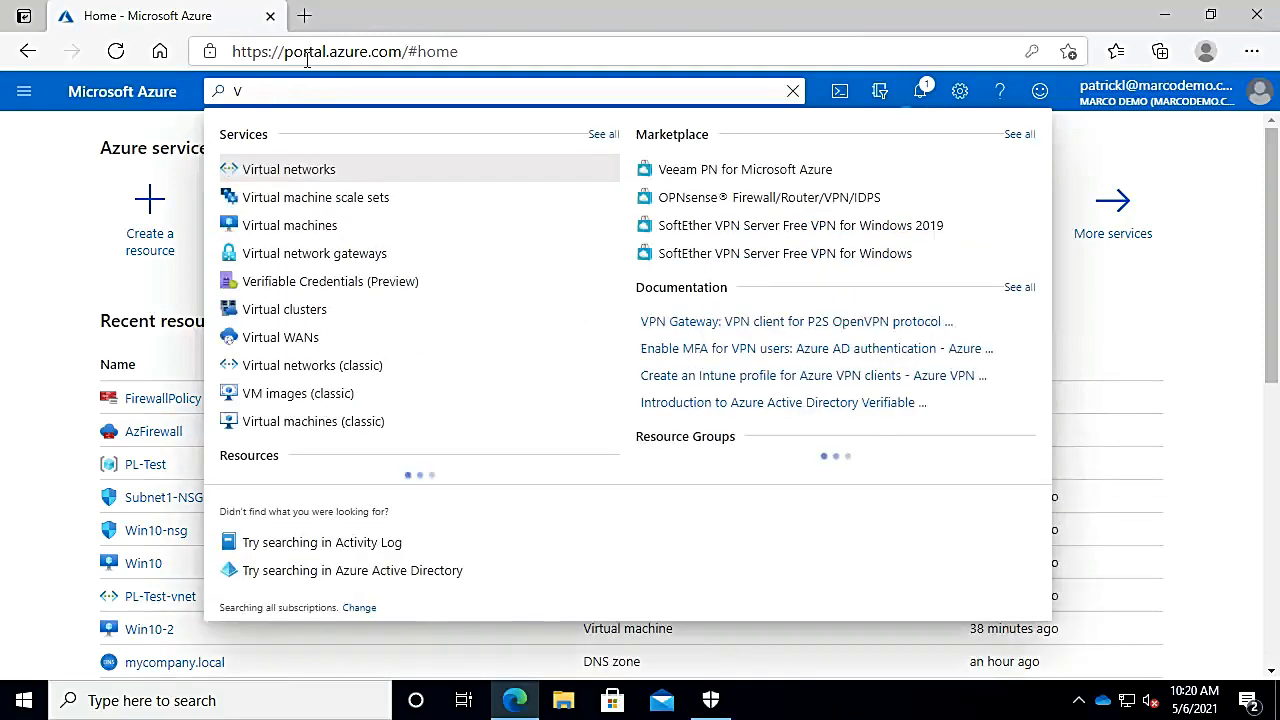
pyautogui.write('irtu')
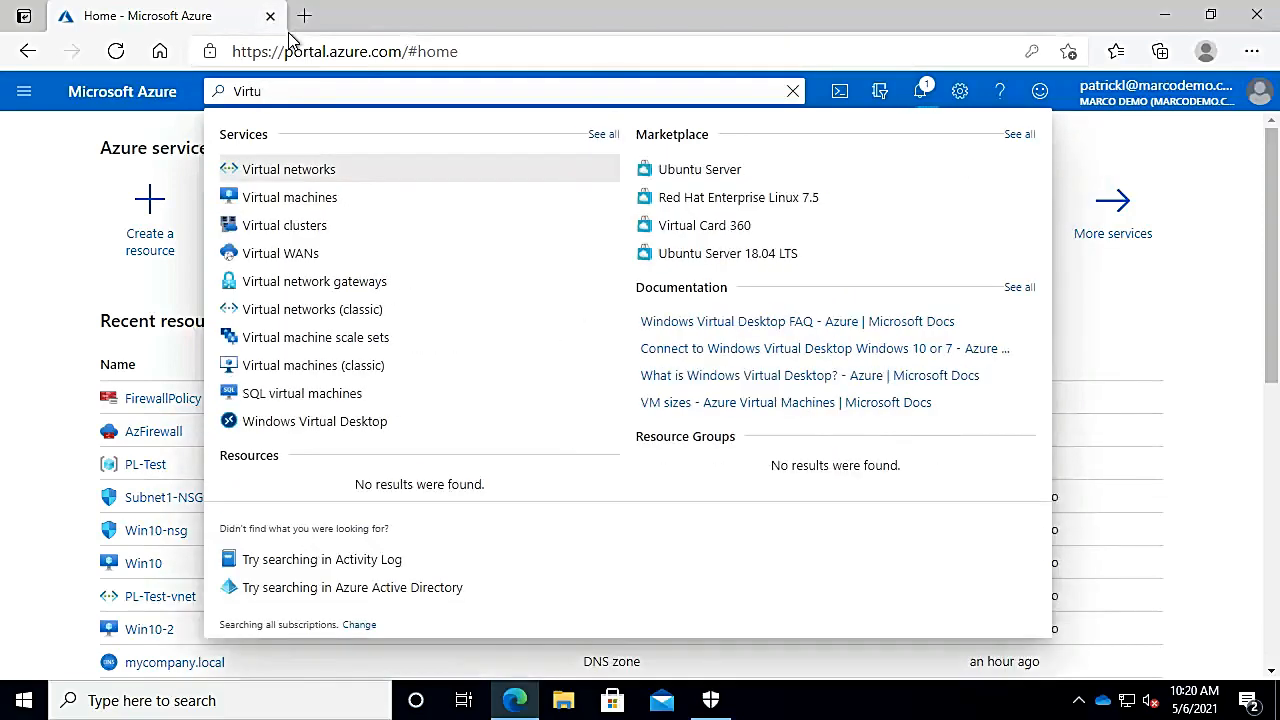
pyautogui.click(309, 283)
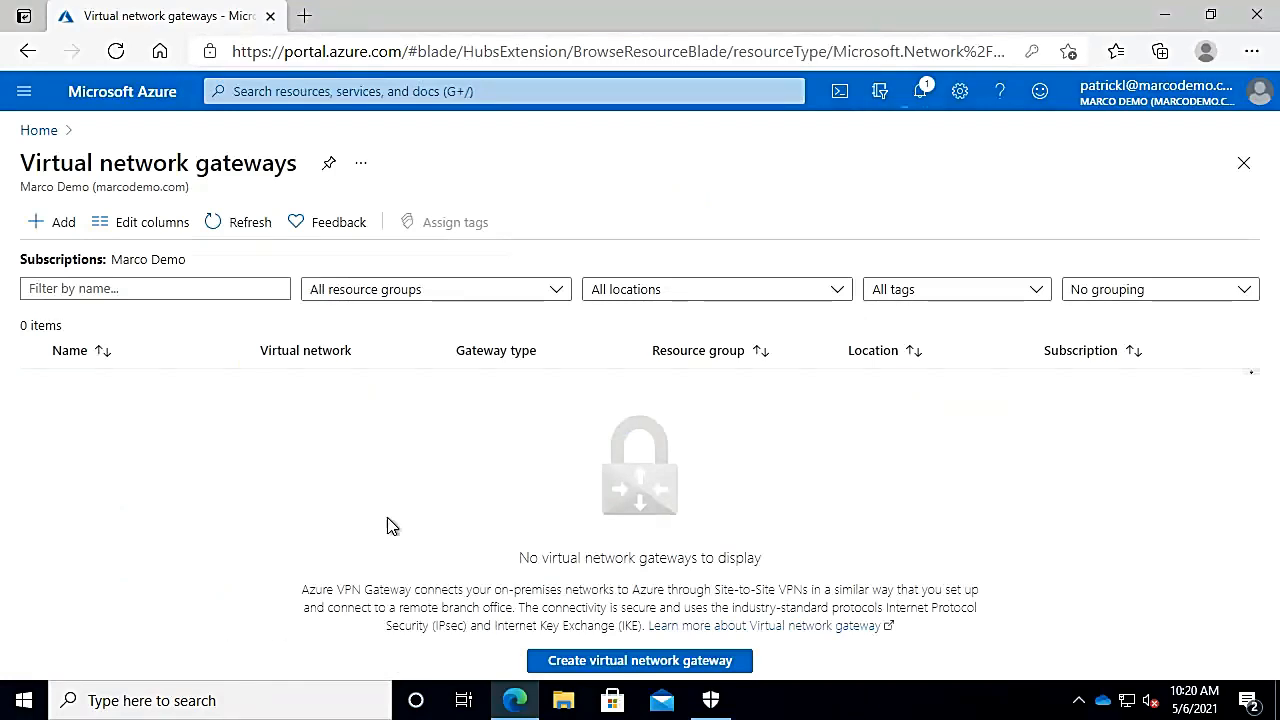
pyautogui.click(563, 668)
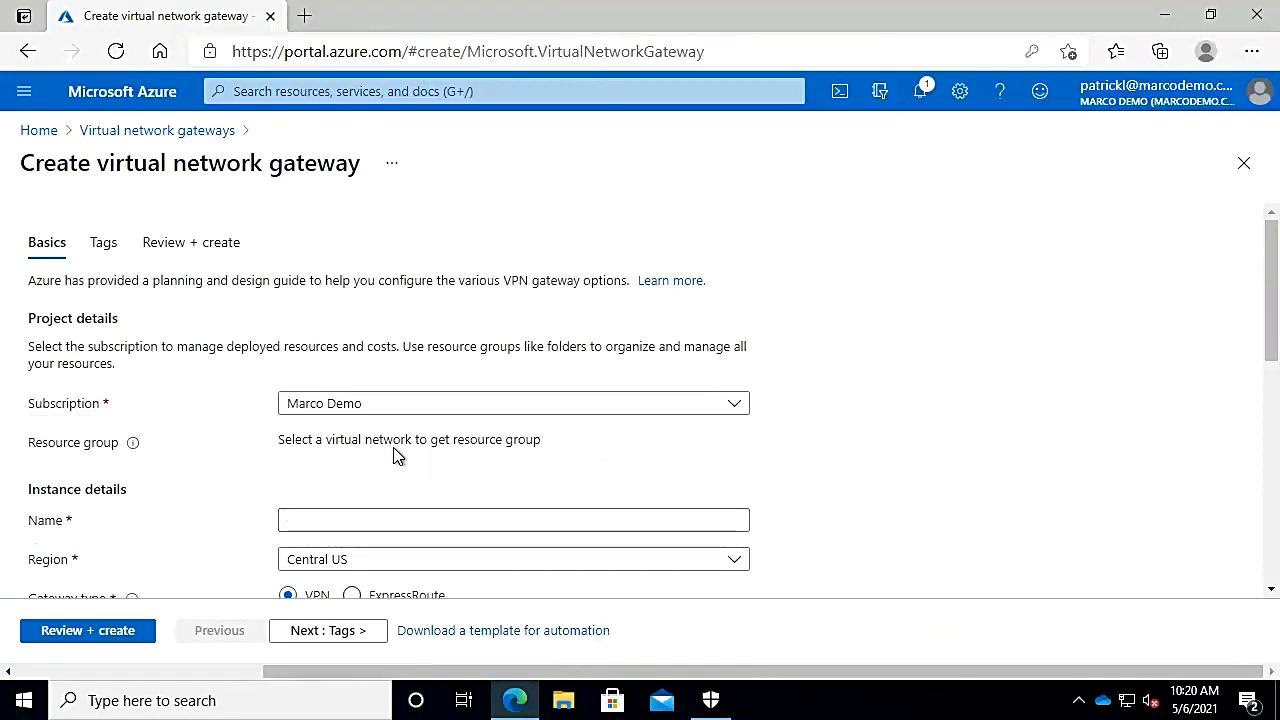
# Step: Name the gateway vnetGatway and place it in the East US region
pyautogui.click(418, 518)
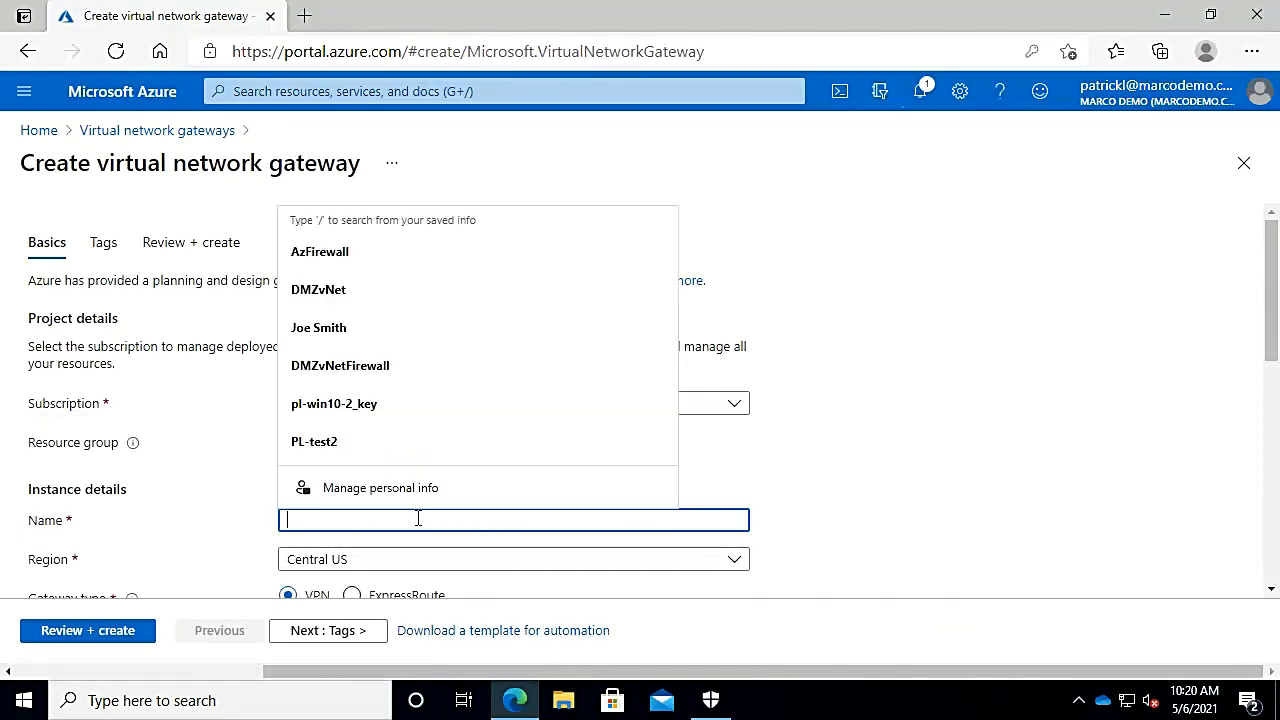
pyautogui.write('vnet')
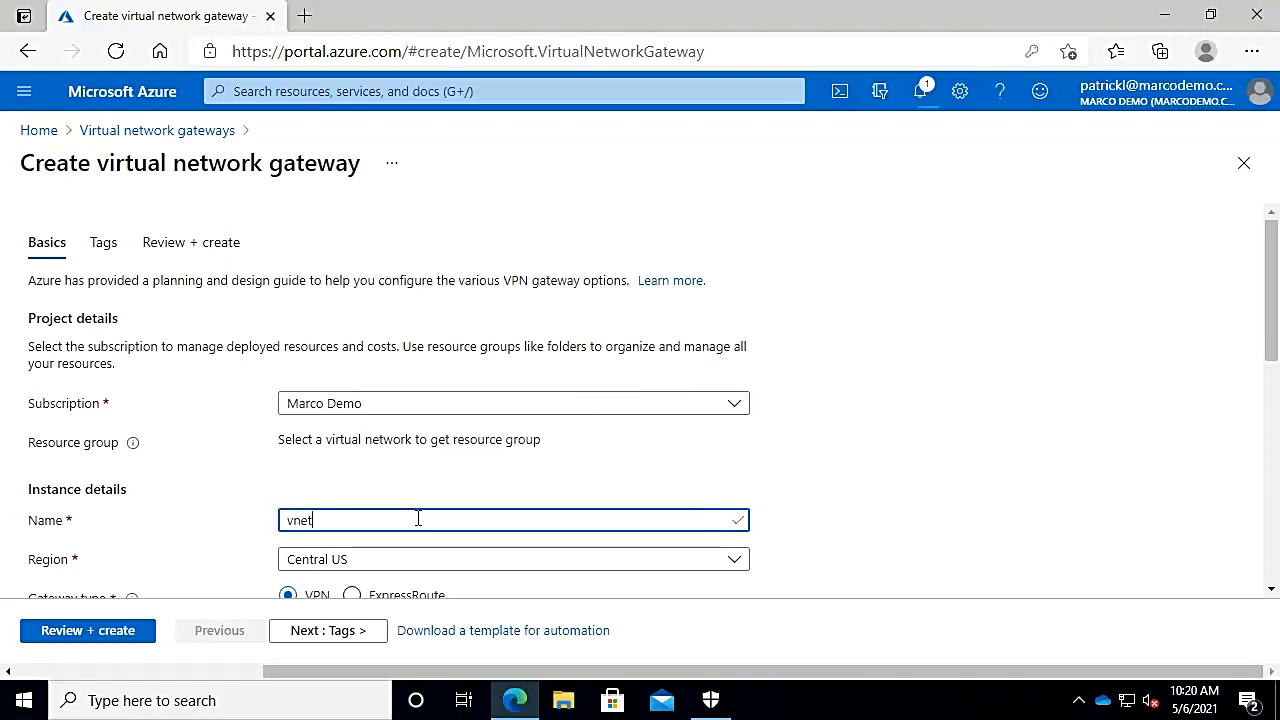
pyautogui.write('Gatway')
pyautogui.click(362, 566)
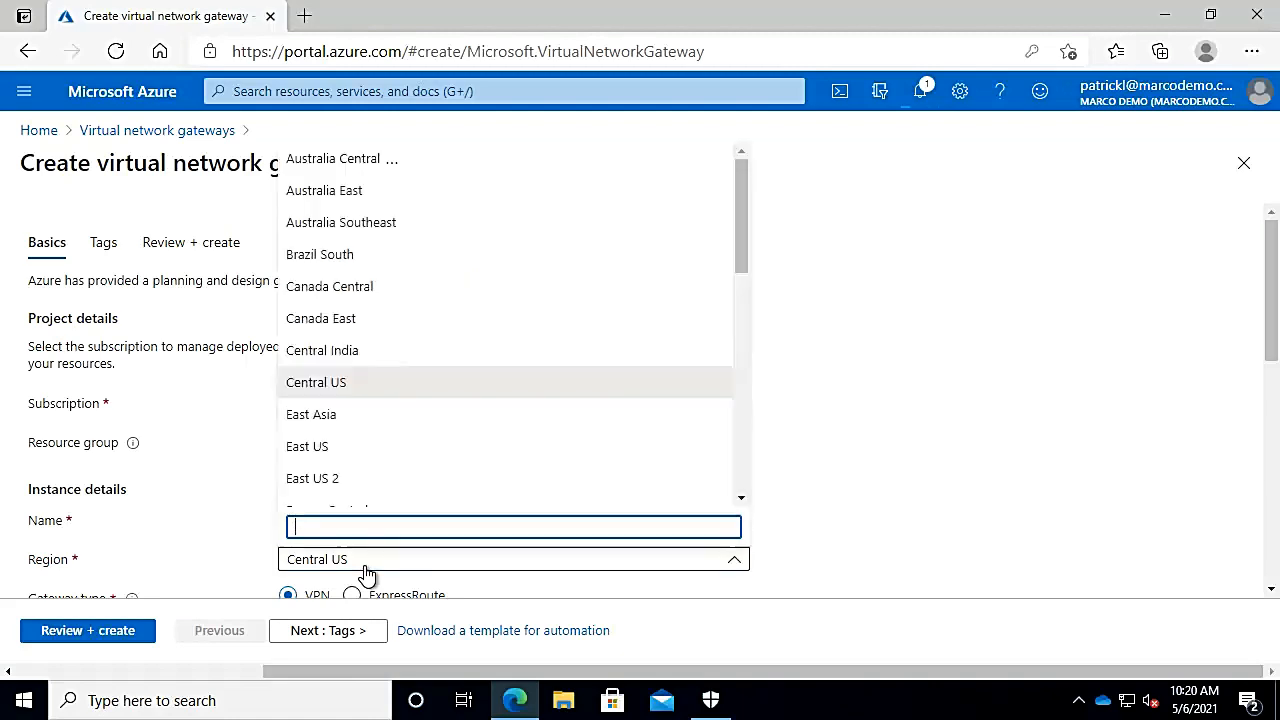
pyautogui.click(314, 446)
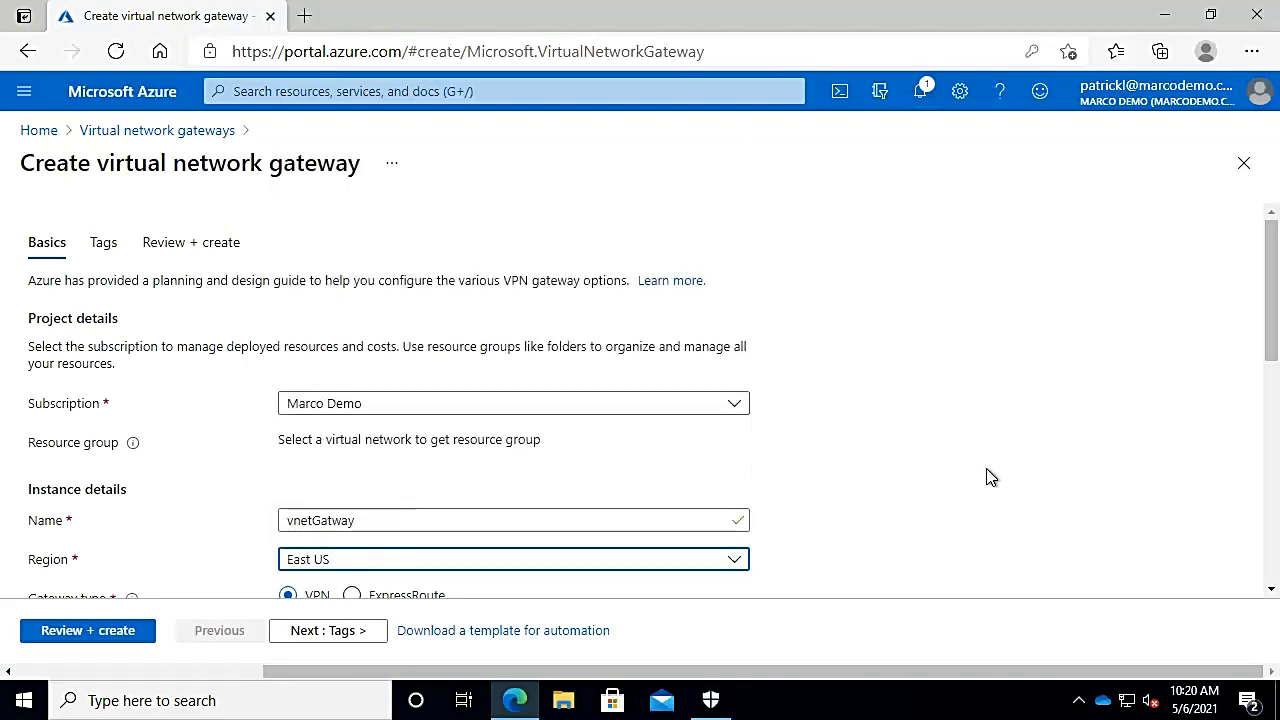
pyautogui.scroll(-5, 904, 462)
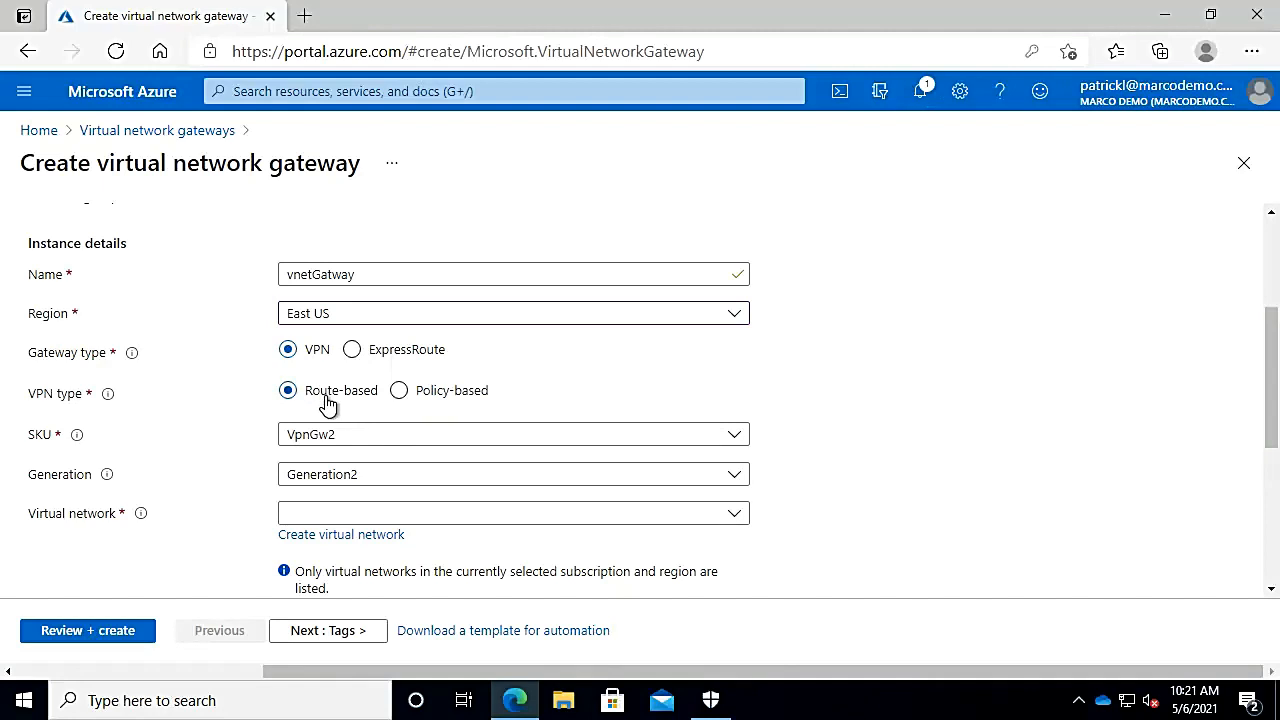
# Step: Keep SKU VpnGw2 and Generation2, and select PL-Test-Vnet2 as the virtual network
pyautogui.click(383, 443)
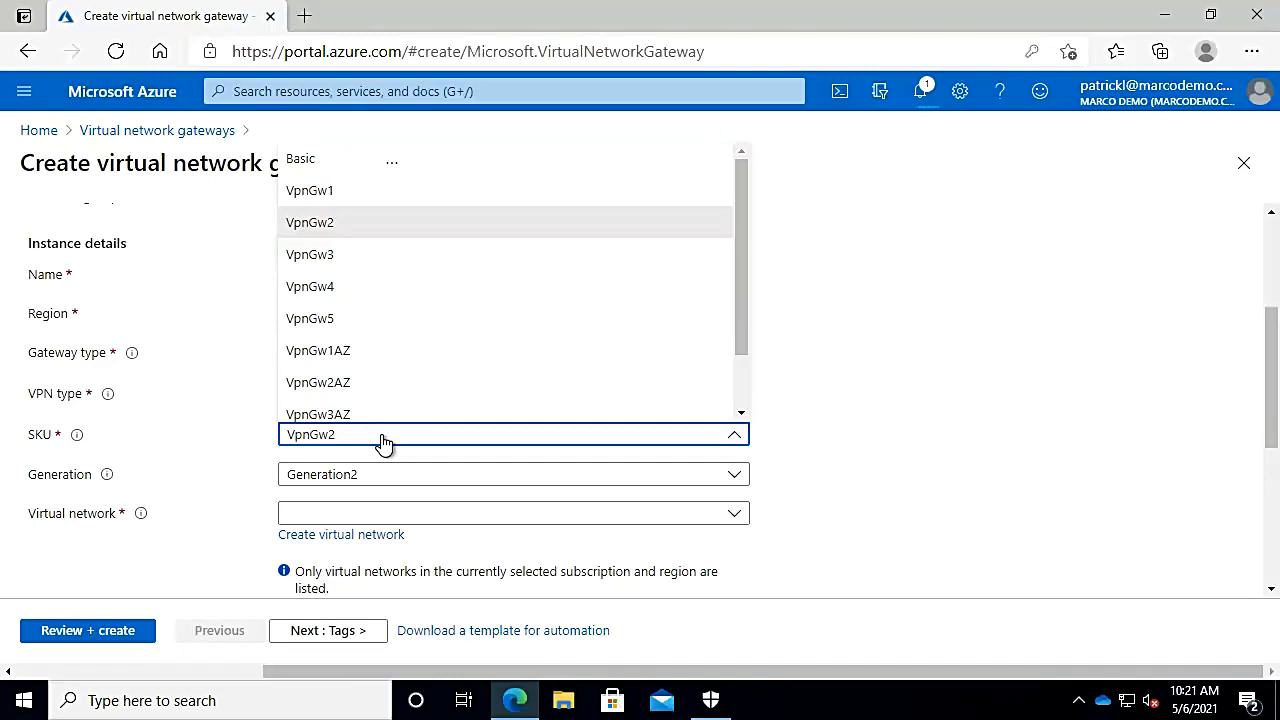
pyautogui.click(783, 397)
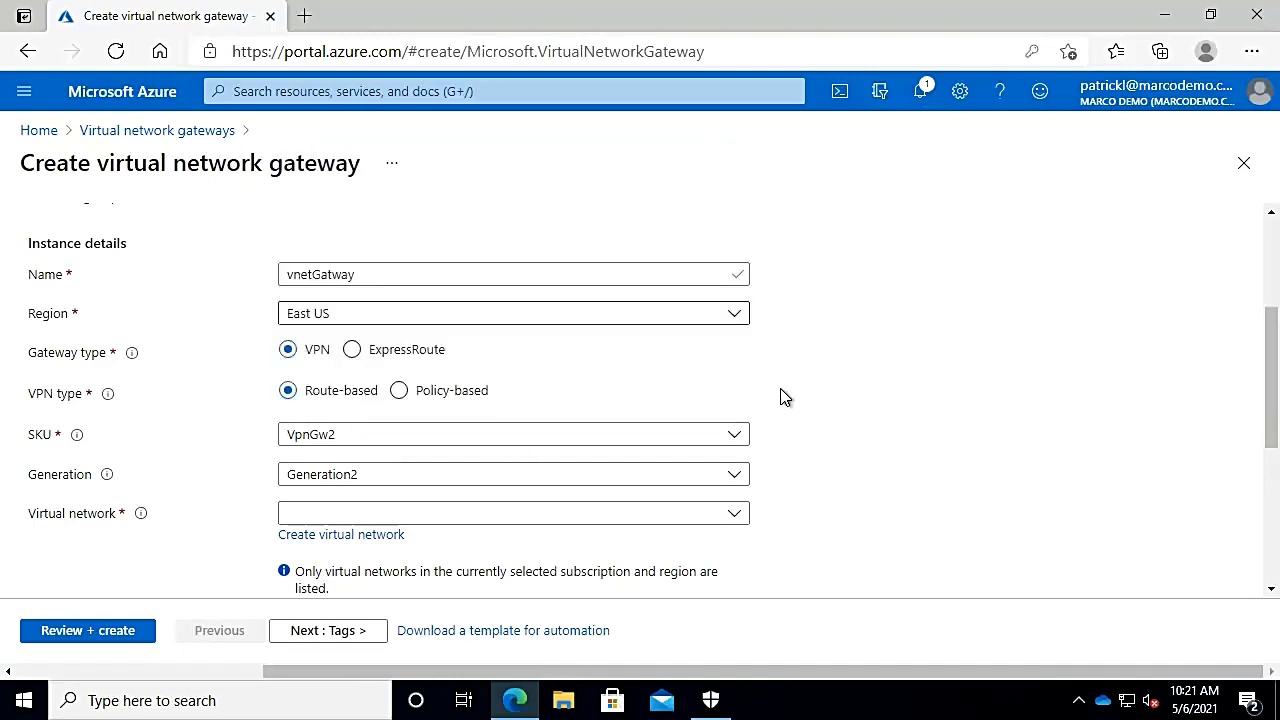
pyautogui.click(480, 481)
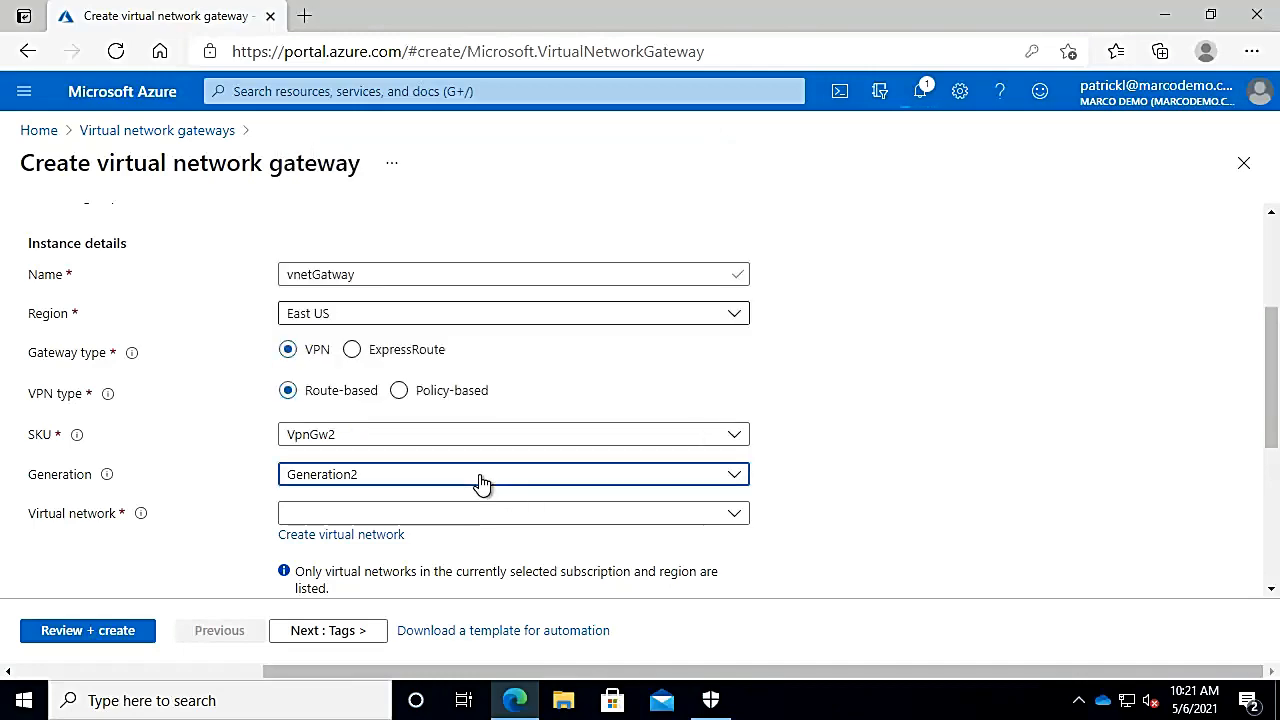
pyautogui.click(480, 483)
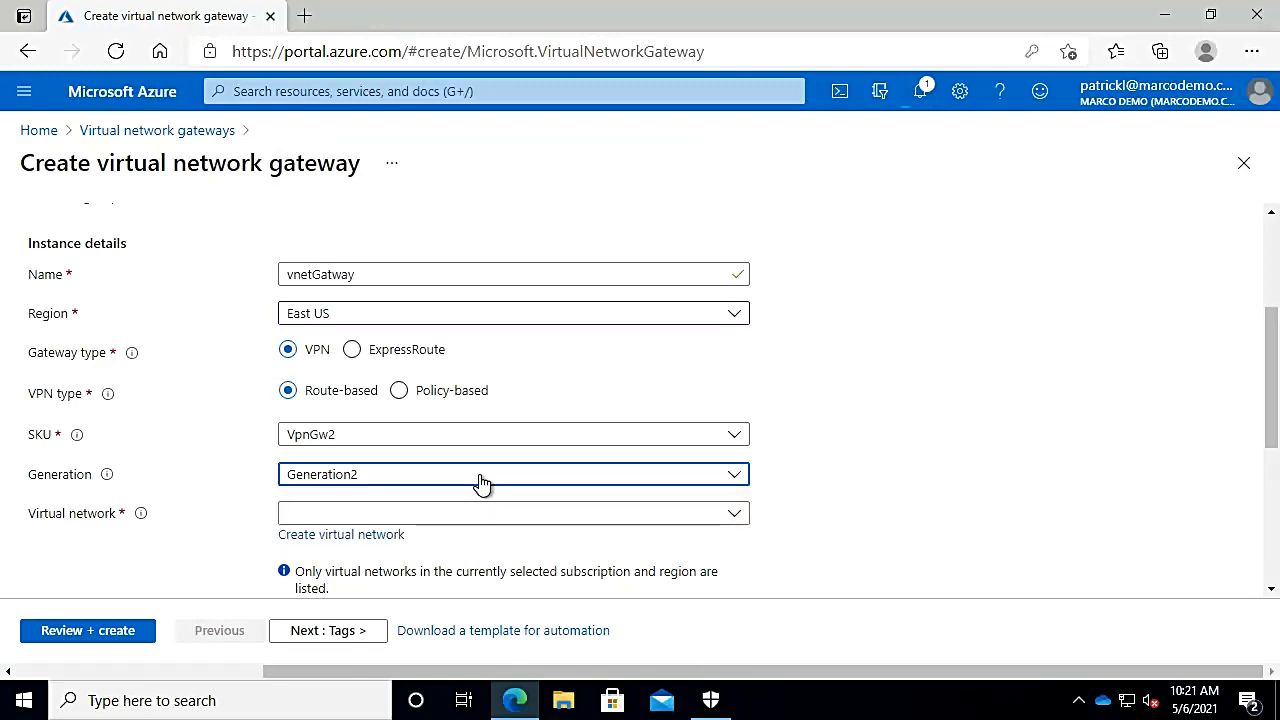
pyautogui.click(425, 518)
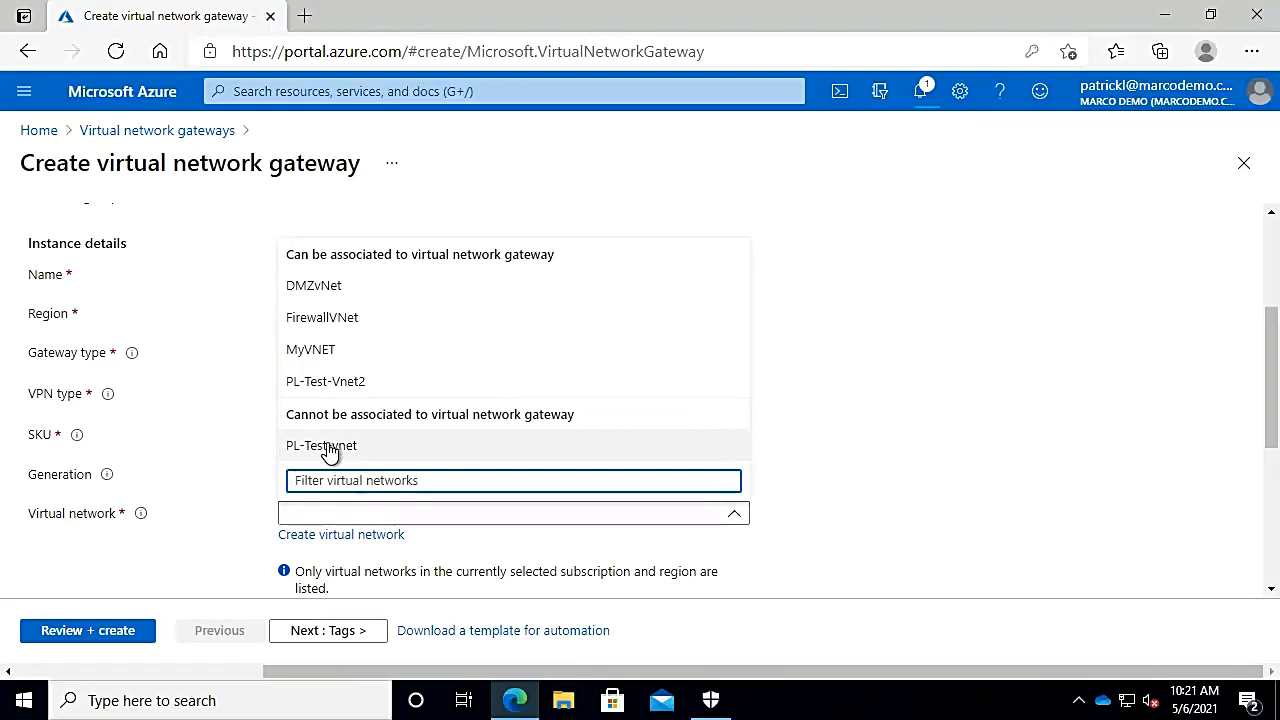
pyautogui.click(326, 381)
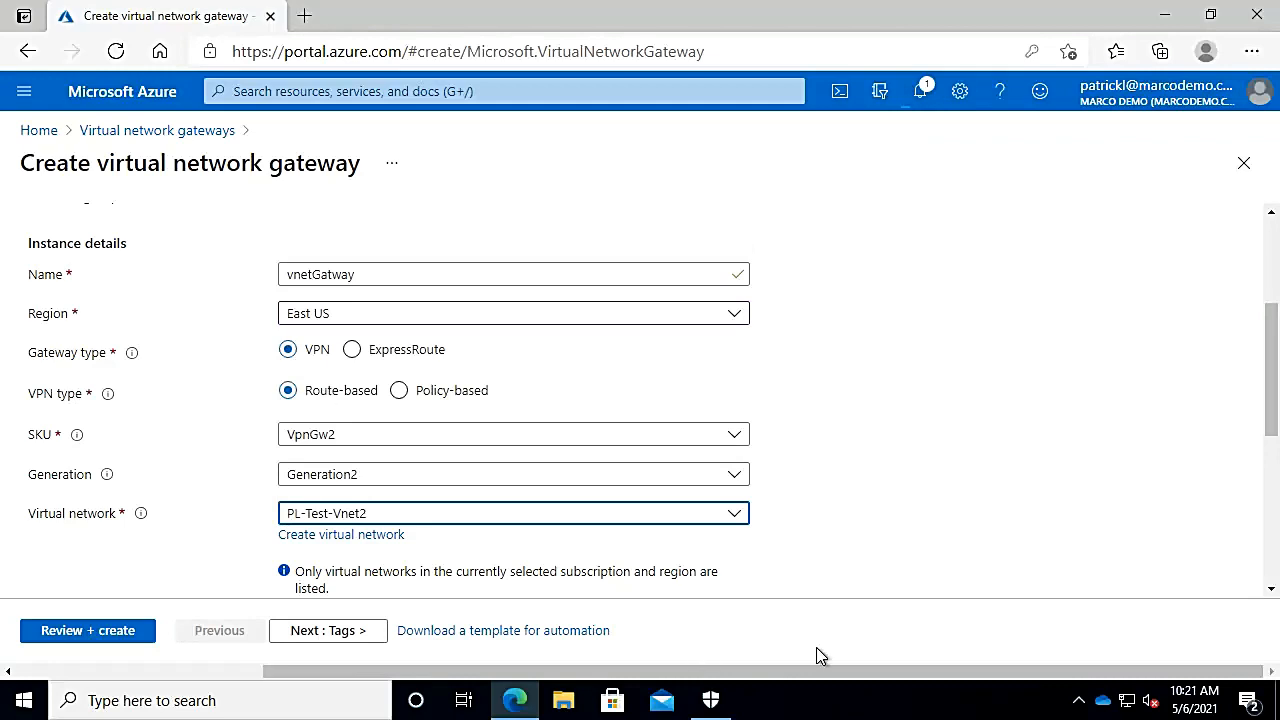
pyautogui.click(857, 543)
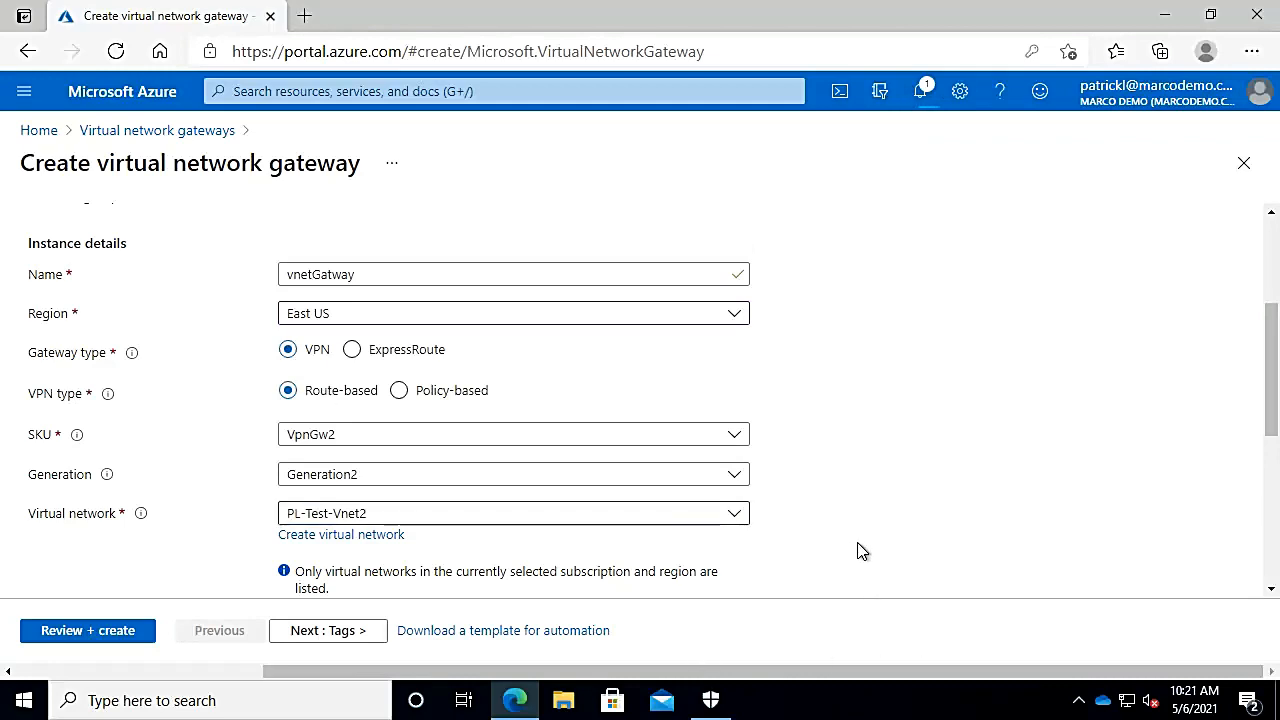
# Step: Change the gateway subnet address range to 172.18.3.0/29
pyautogui.scroll(-3, 862, 550)
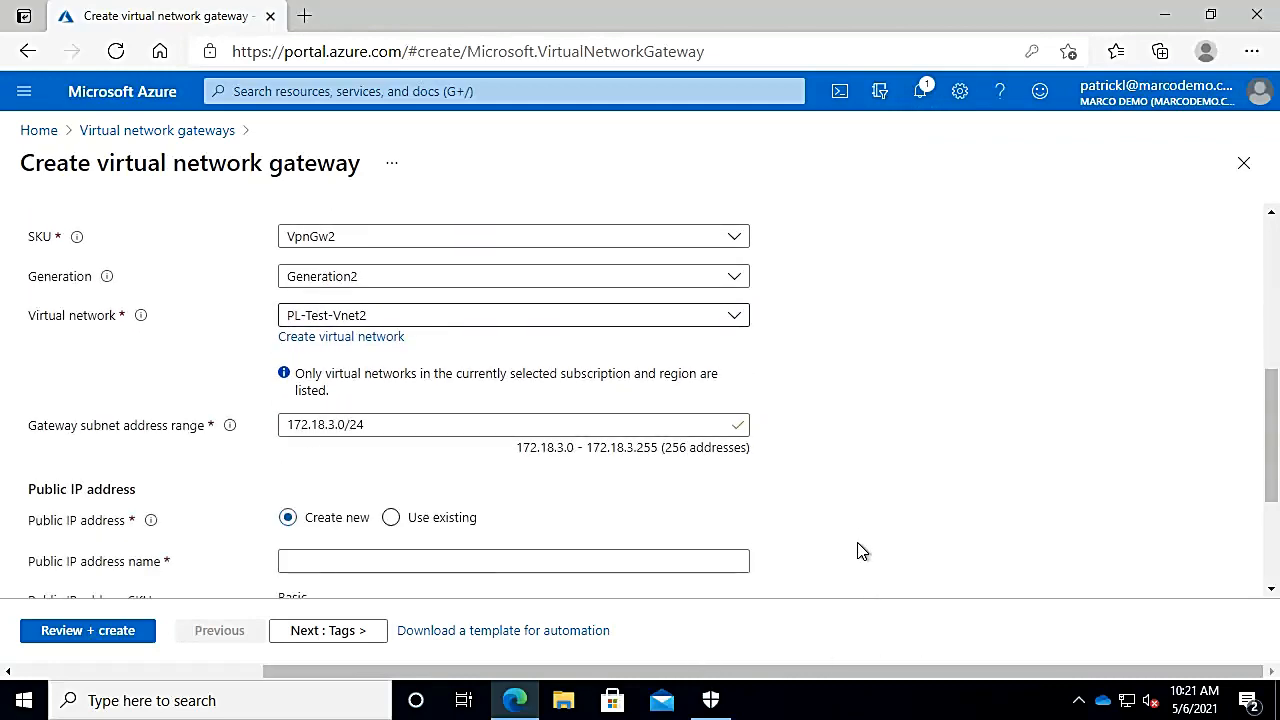
pyautogui.scroll(-1, 862, 550)
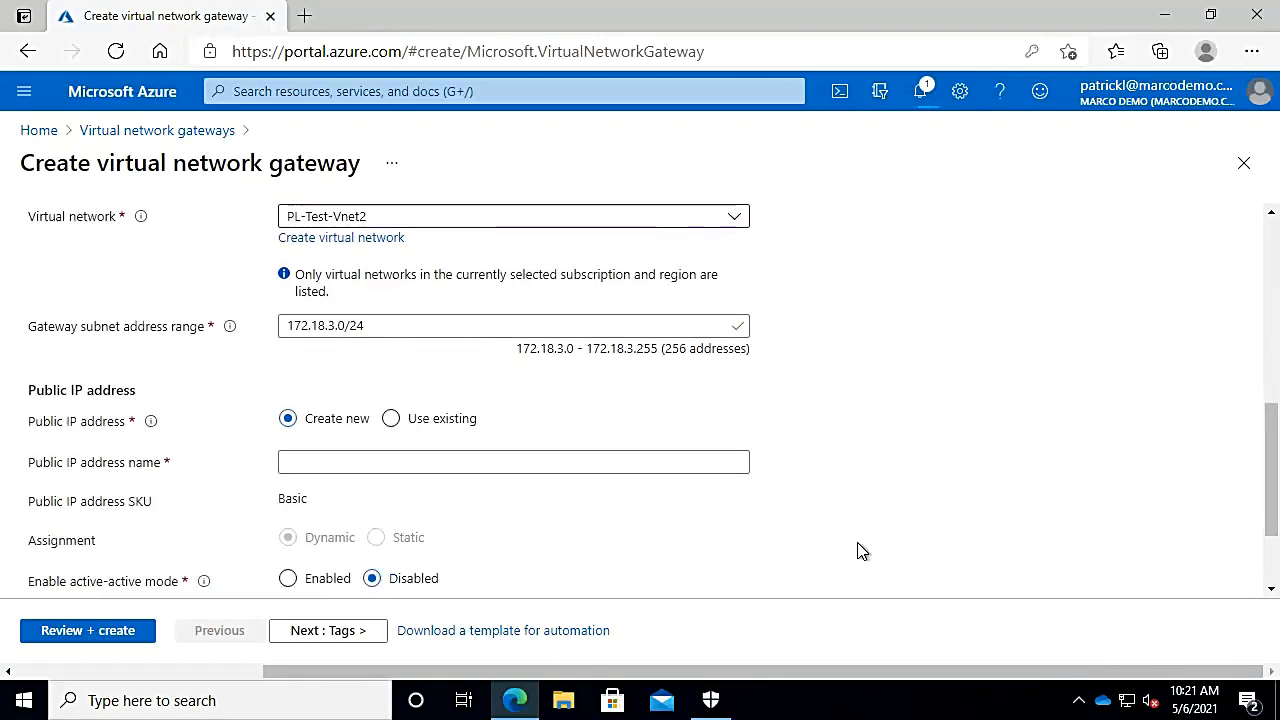
pyautogui.click(383, 326)
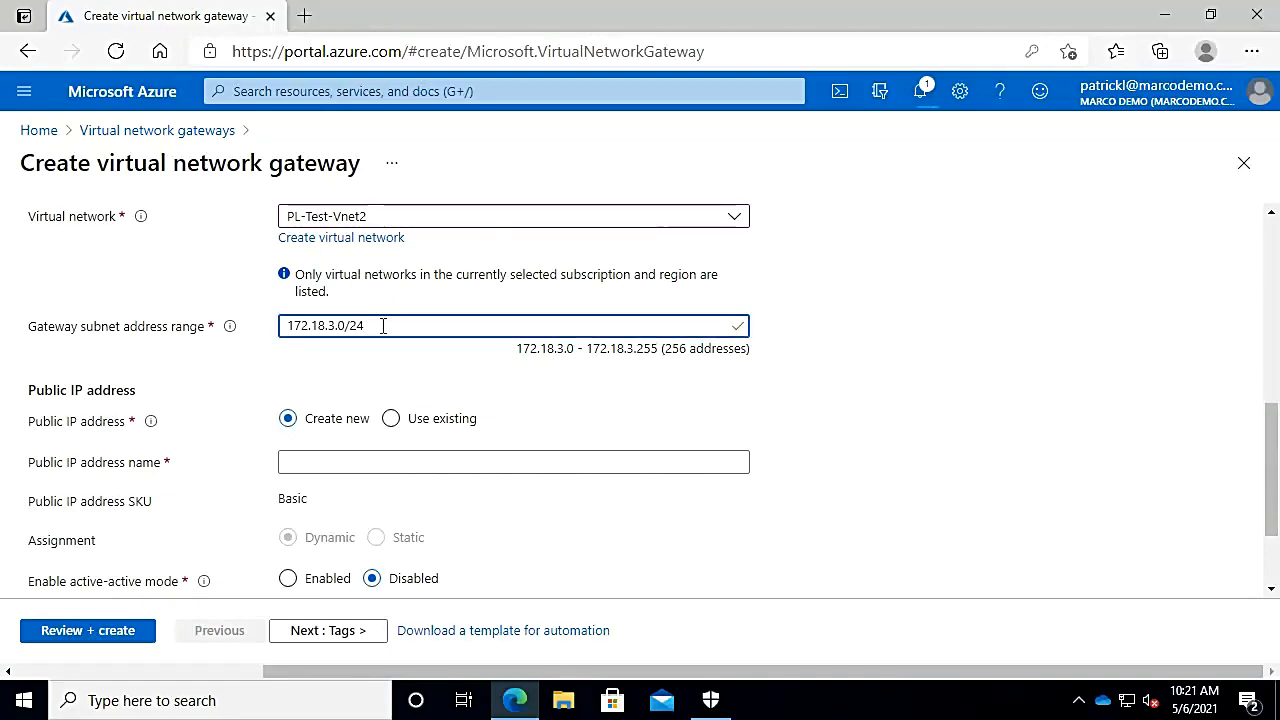
pyautogui.press('BackSpace')
pyautogui.write('7')
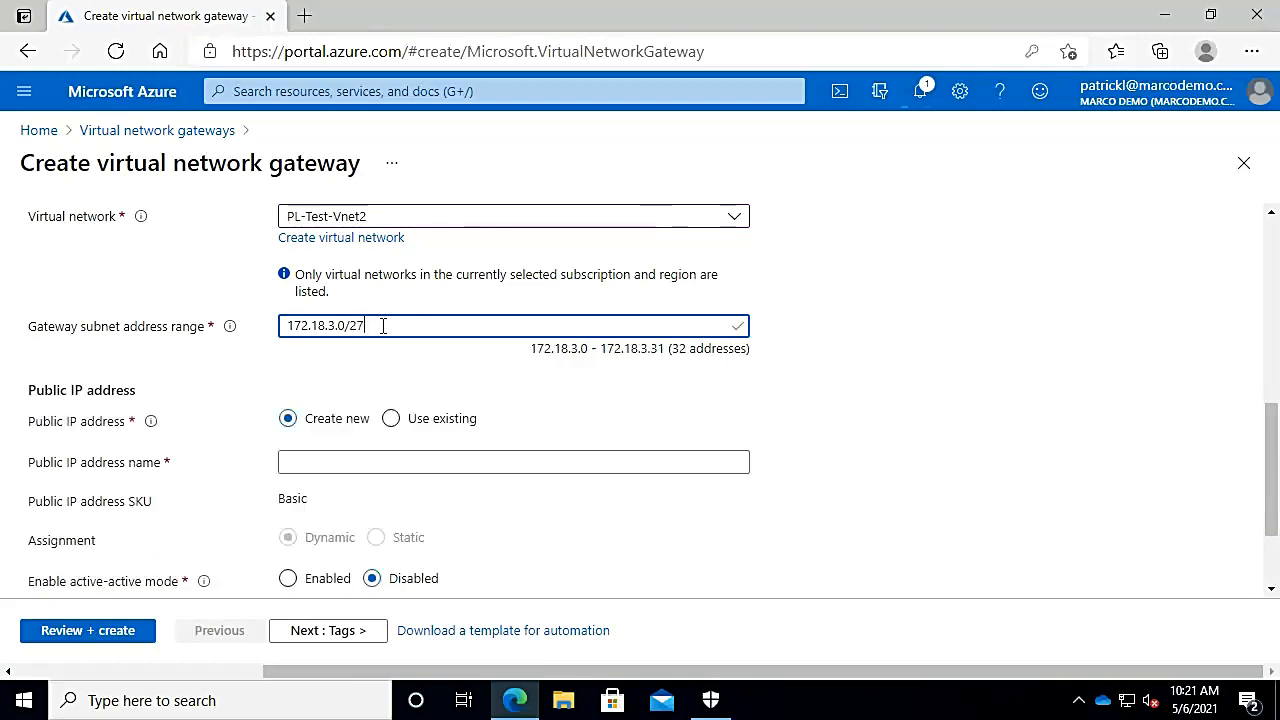
pyautogui.press('BackSpace')
pyautogui.write('9')
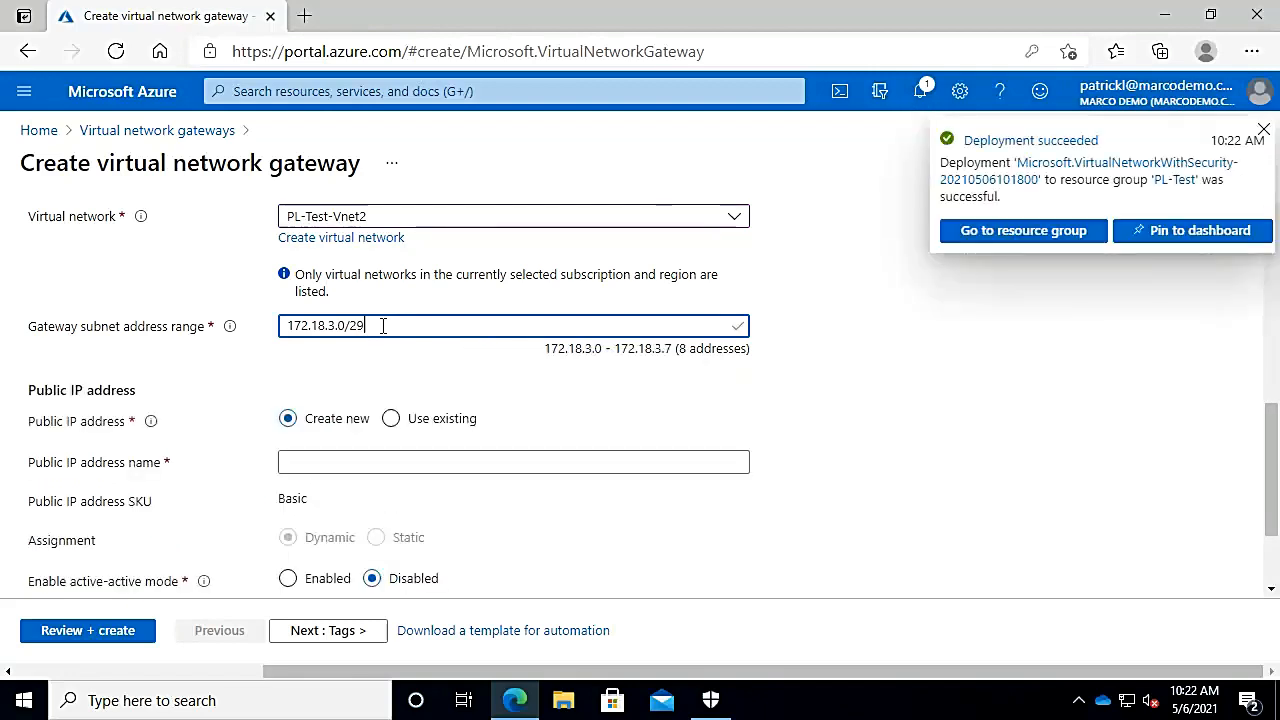
# Step: Name the new public IP address vnetGatewaypublicIP
pyautogui.click(330, 463)
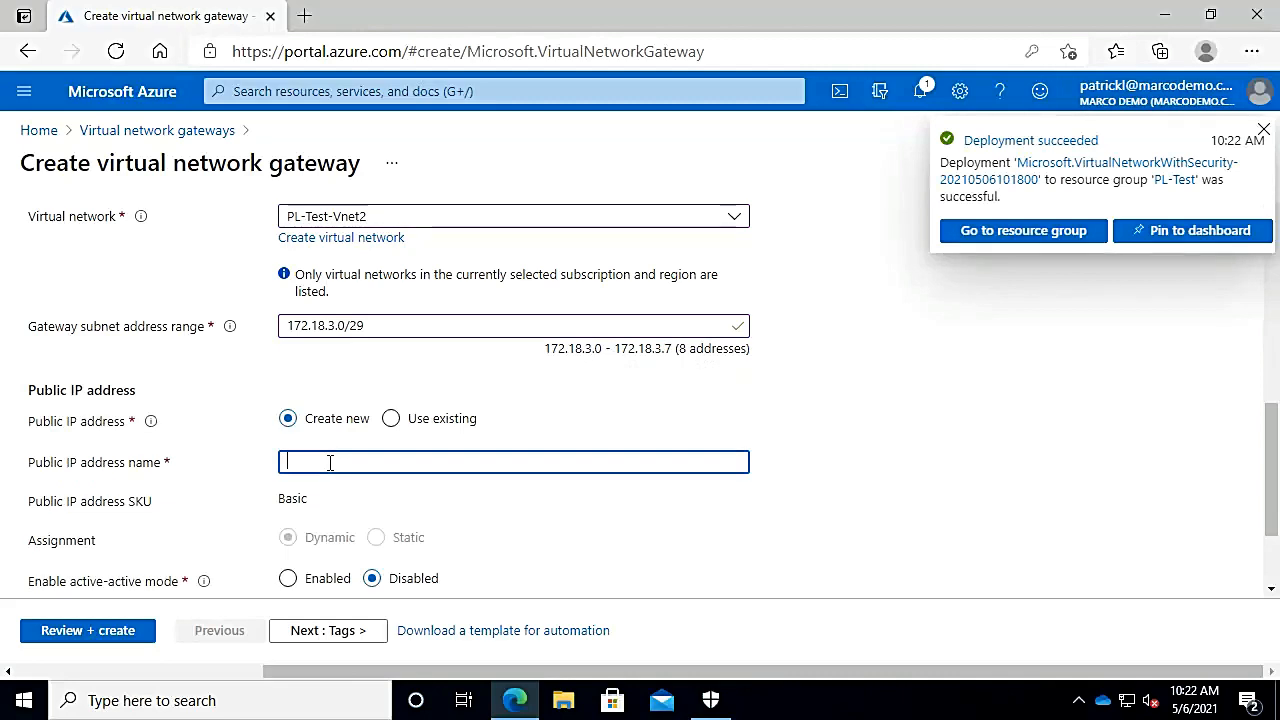
pyautogui.write('vnetG')
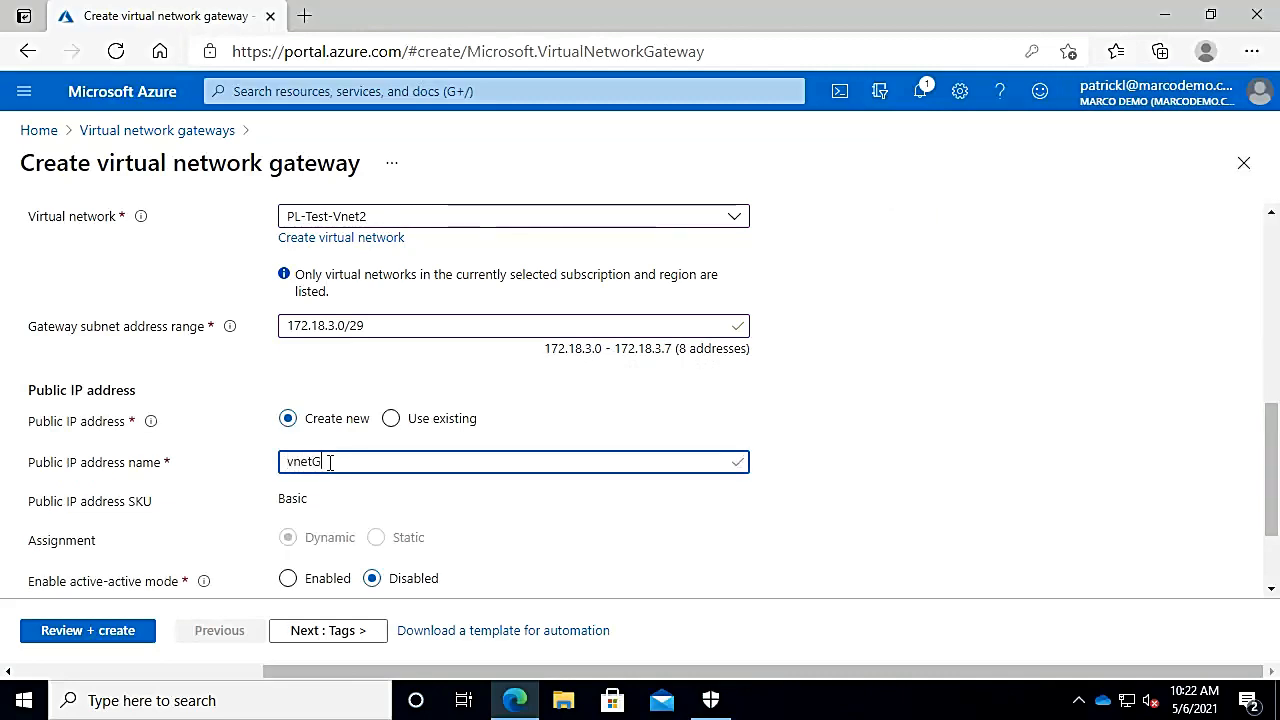
pyautogui.write('atewaypu')
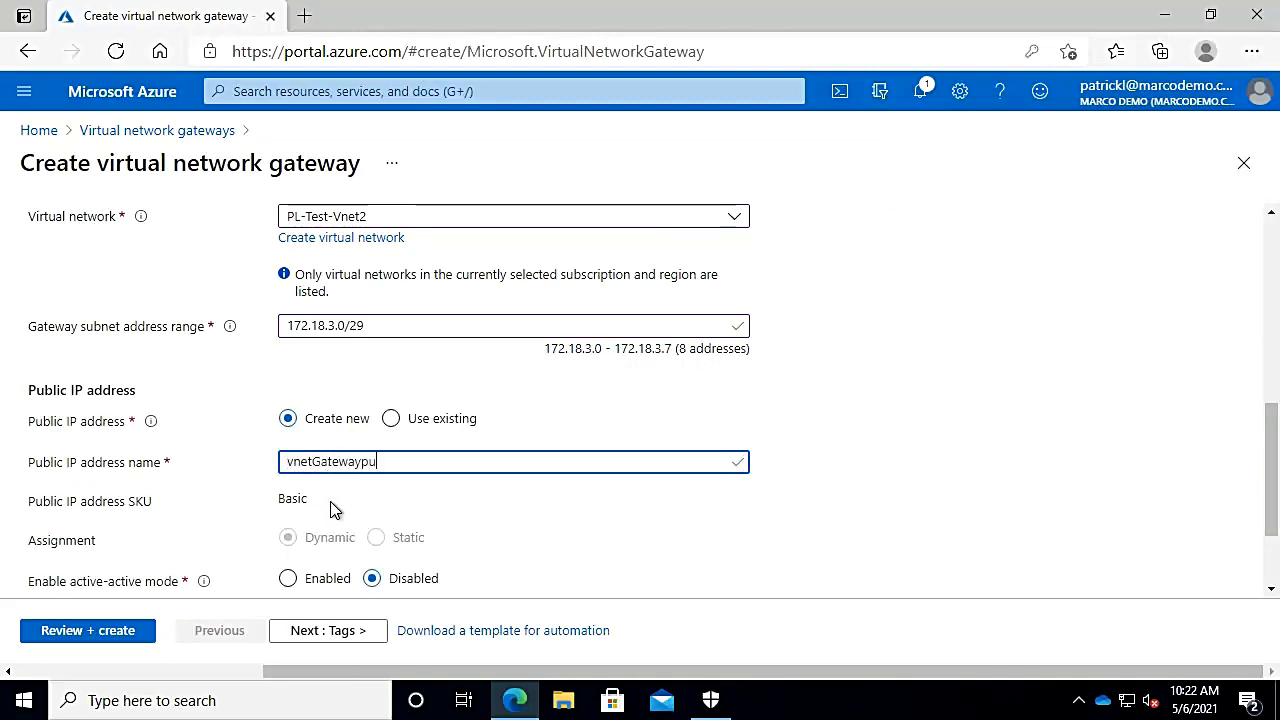
pyautogui.write('blicIP')
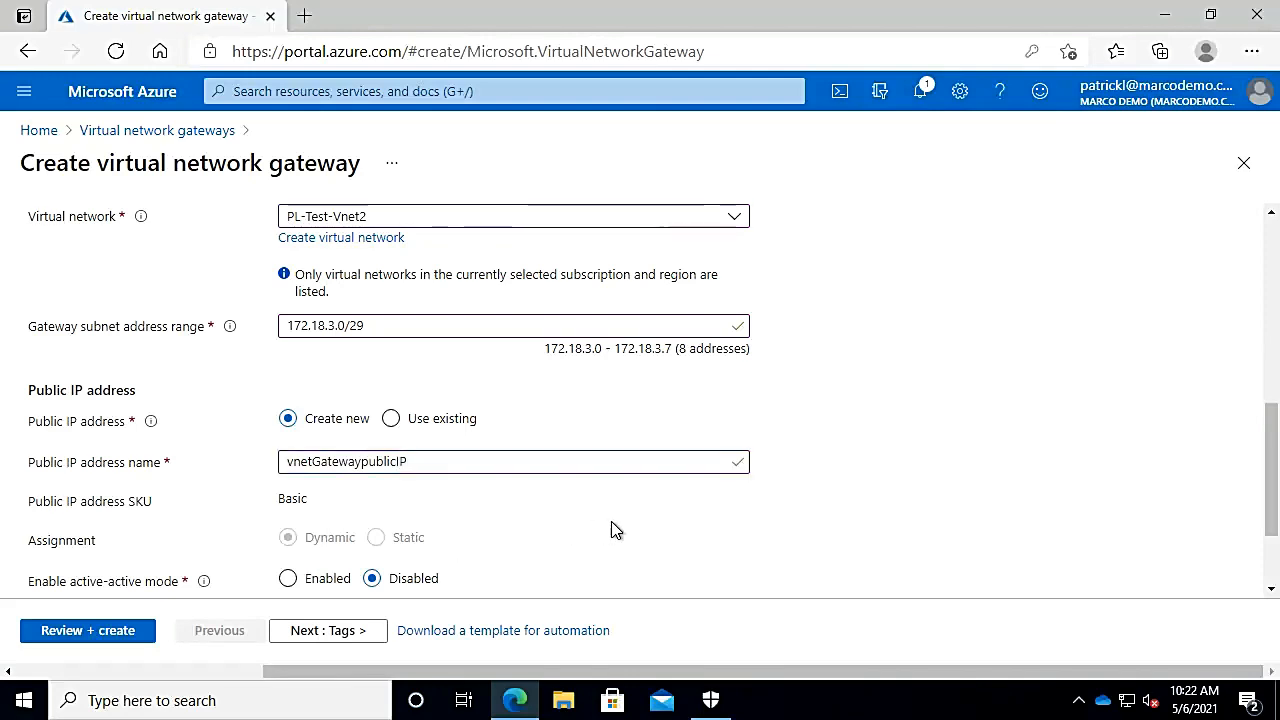
pyautogui.scroll(-1, 614, 528)
pyautogui.scroll(-1, 614, 528)
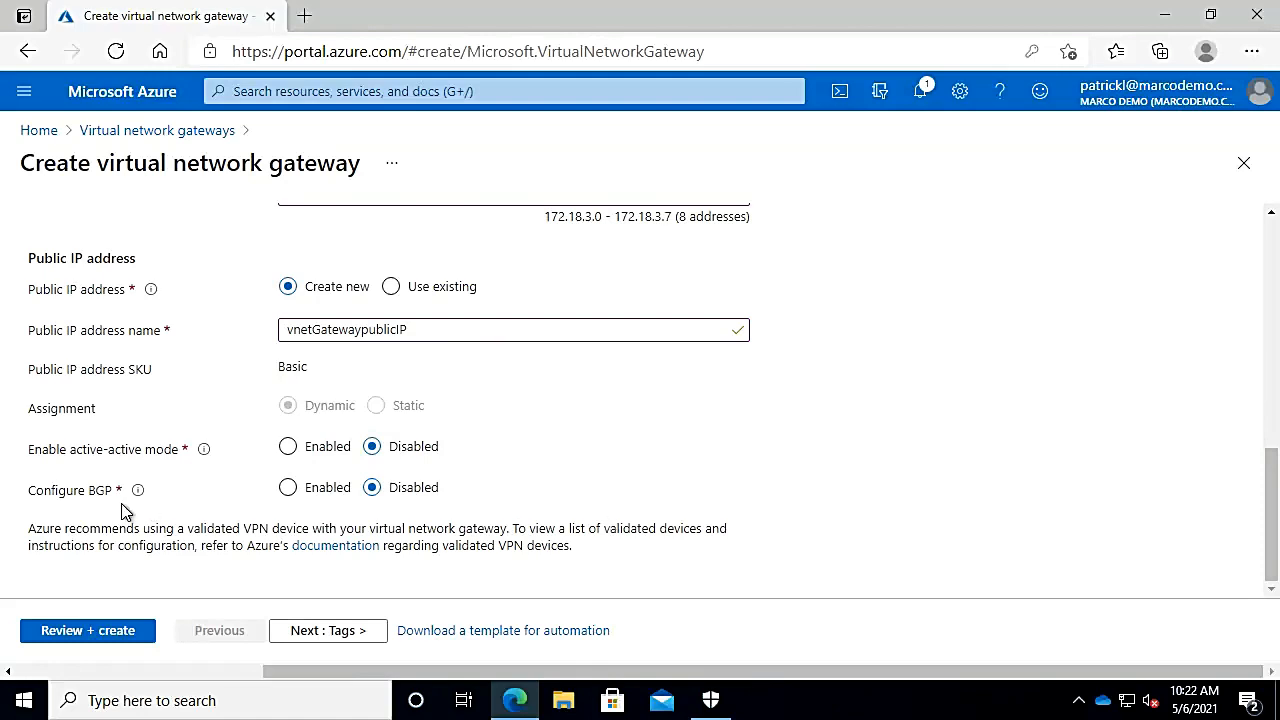
# Step: Review the vnetGatway settings and create the gateway
pyautogui.click(99, 631)
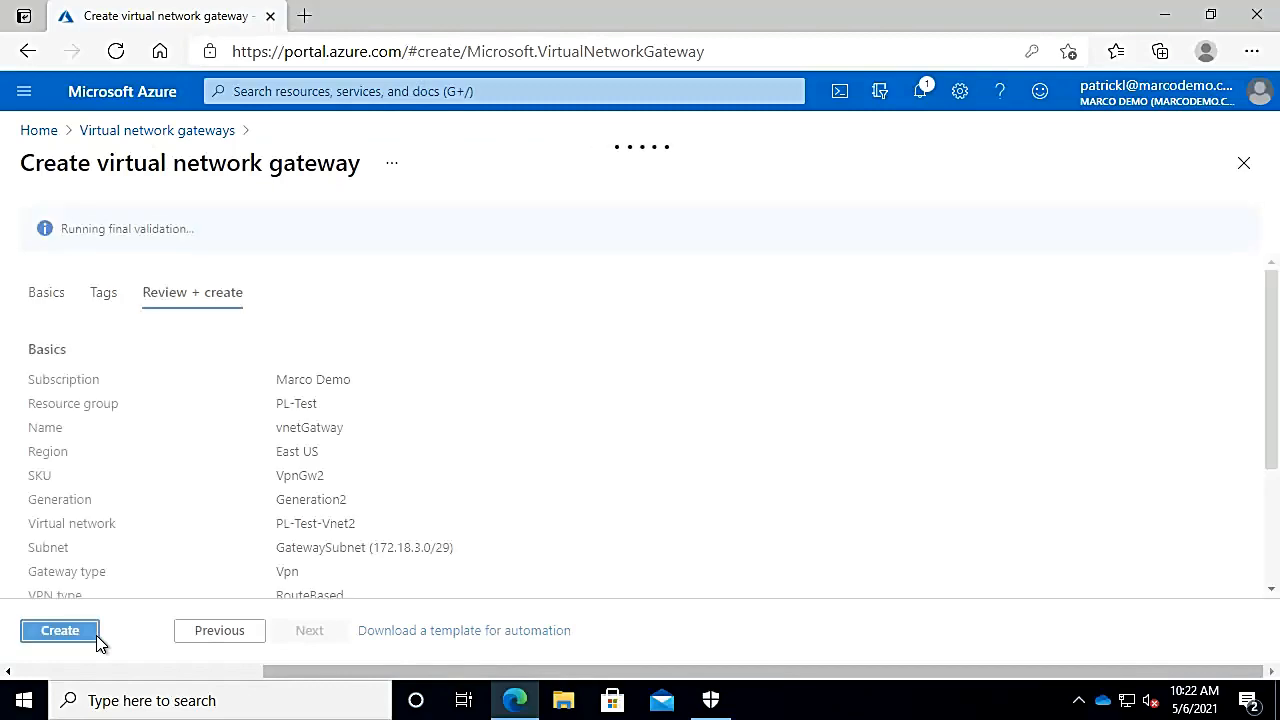
pyautogui.click(97, 637)
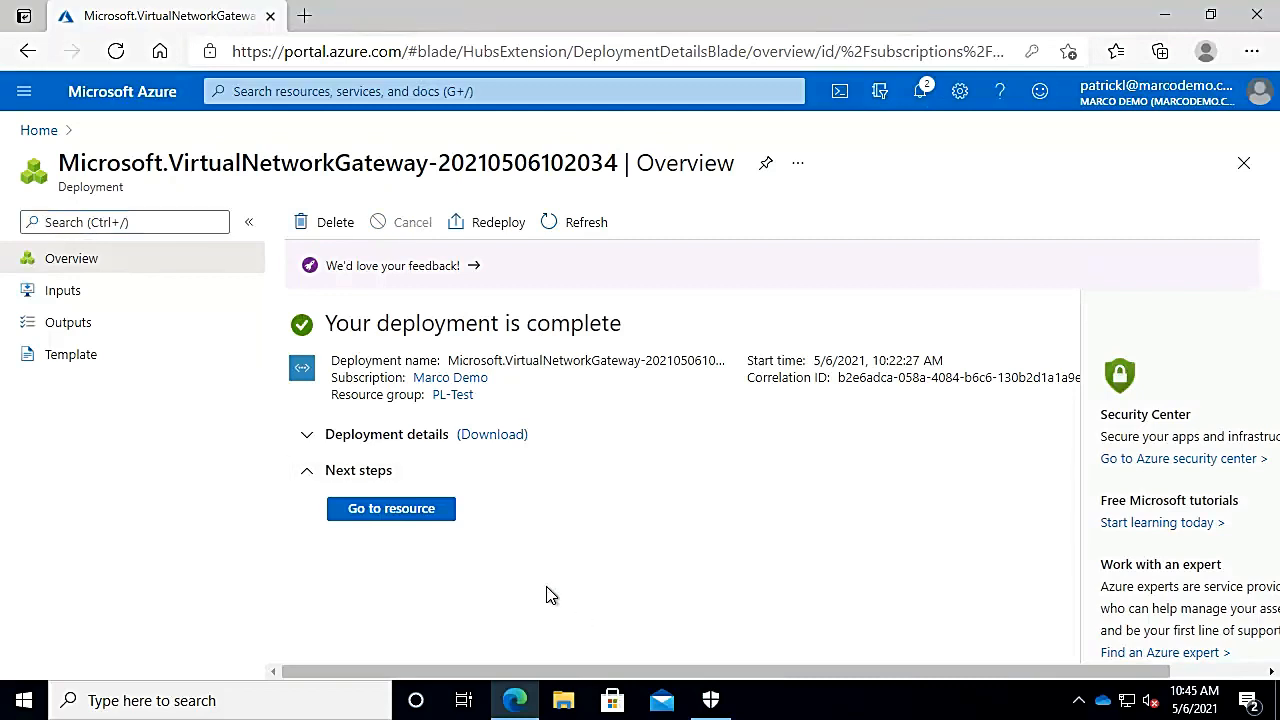
# Step: Go to the deployed vnetGatway resource
pyautogui.click(410, 520)
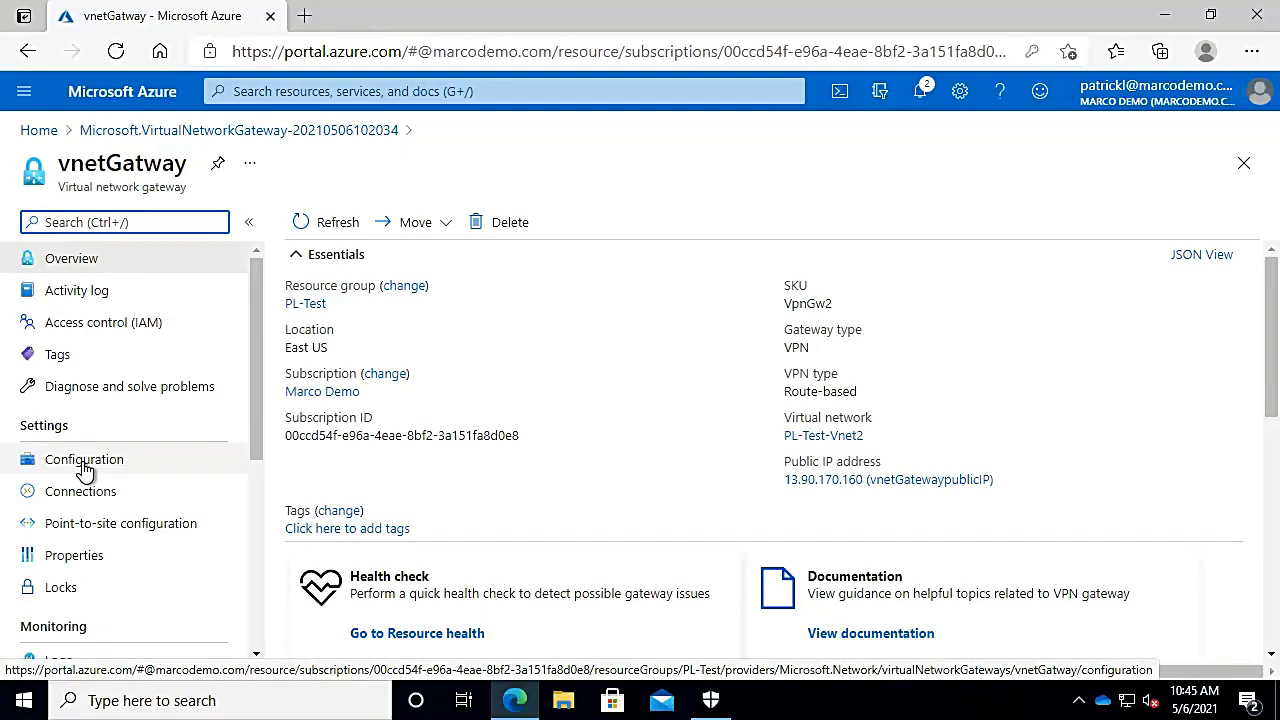
# Step: Search 'loca' and open Local network gateways
pyautogui.click(403, 91)
pyautogui.write('loca')
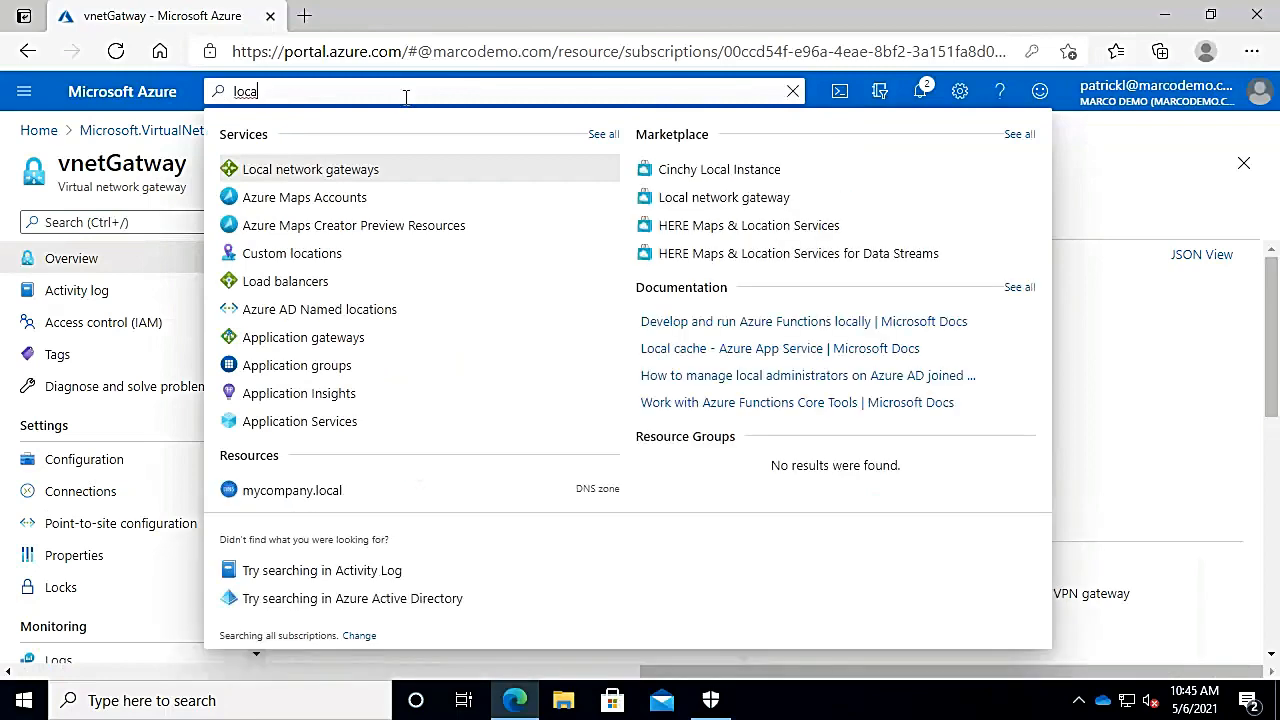
pyautogui.click(345, 170)
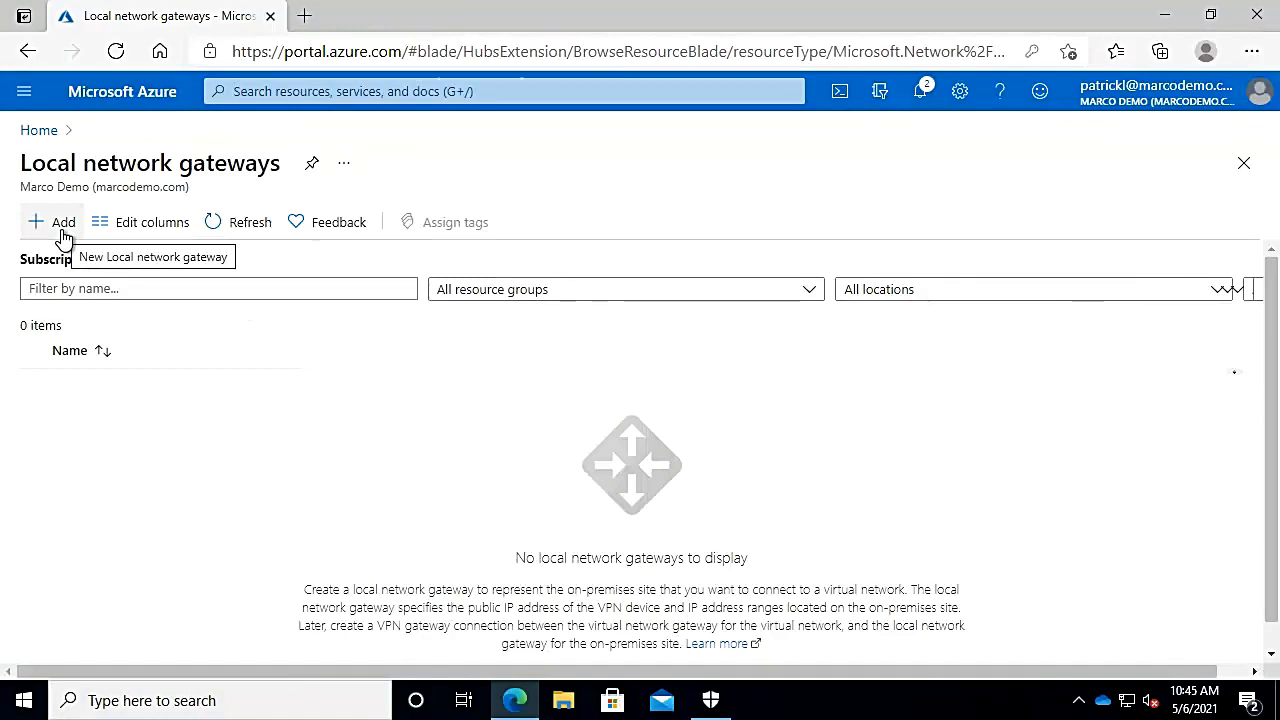
# Step: Add a local network gateway named MerakiOnPrem with IP address 200.200.10.10
pyautogui.click(62, 225)
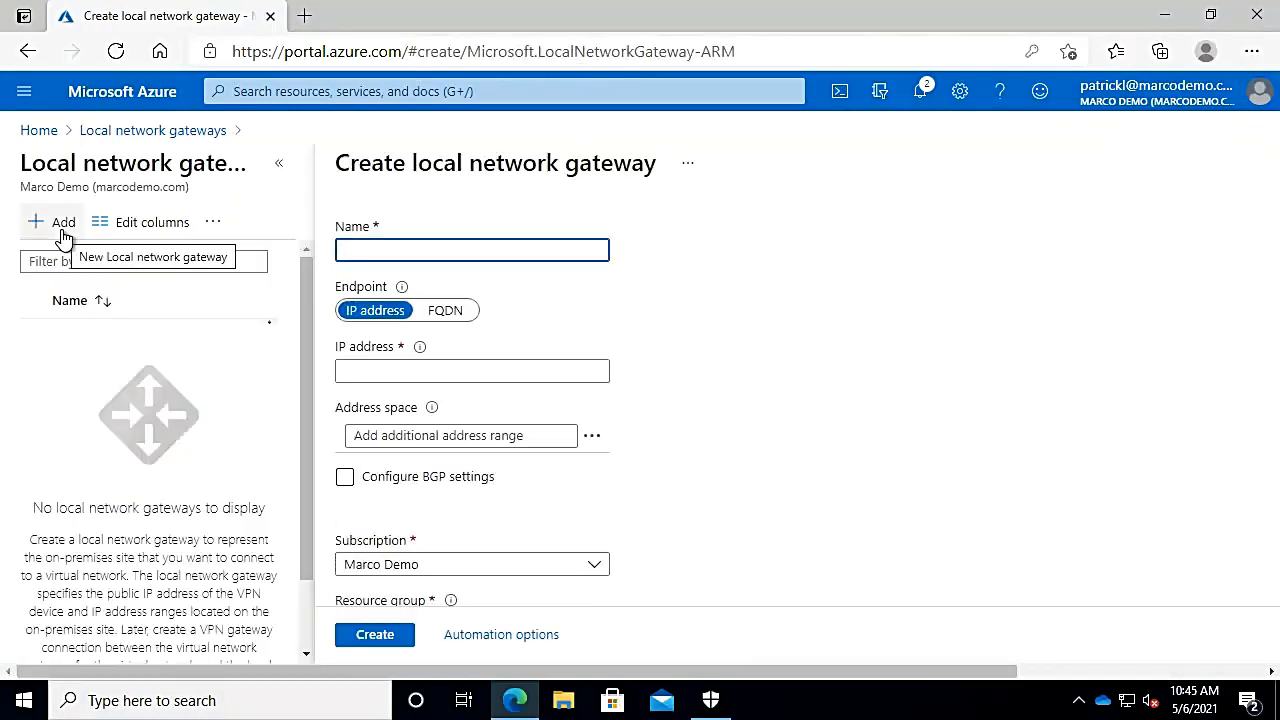
pyautogui.write('M')
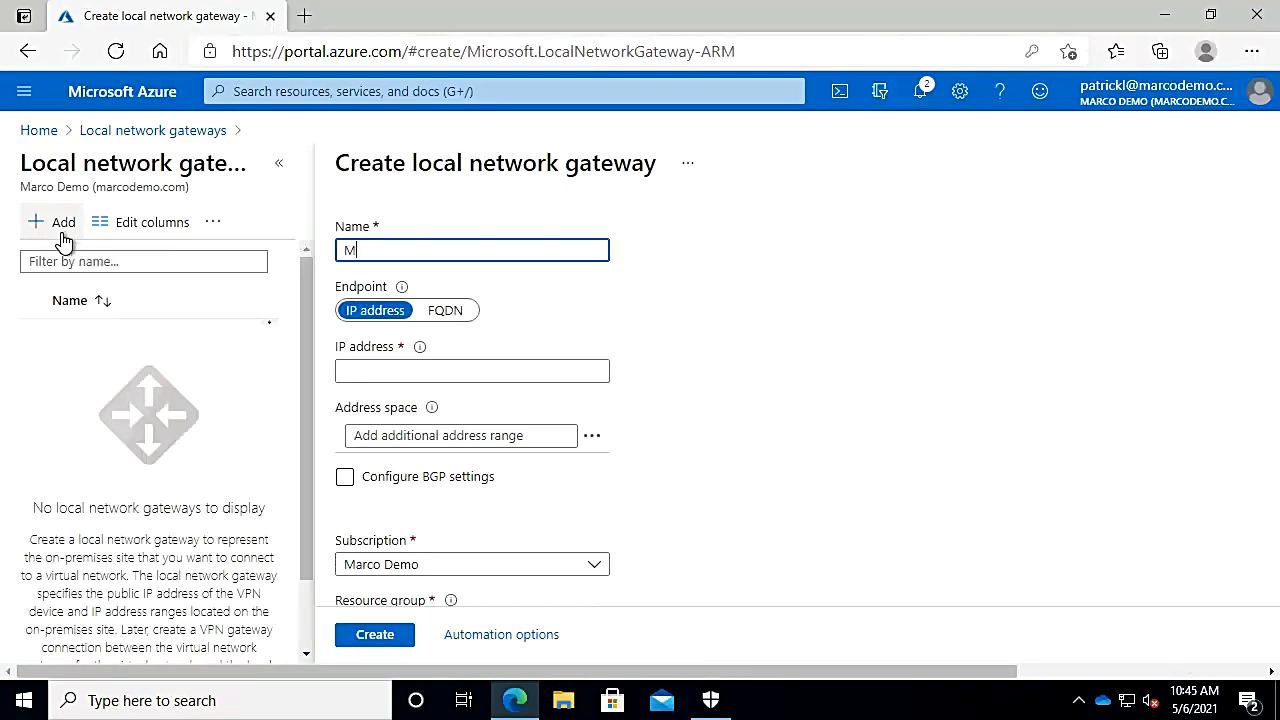
pyautogui.write('erakiOnPrem')
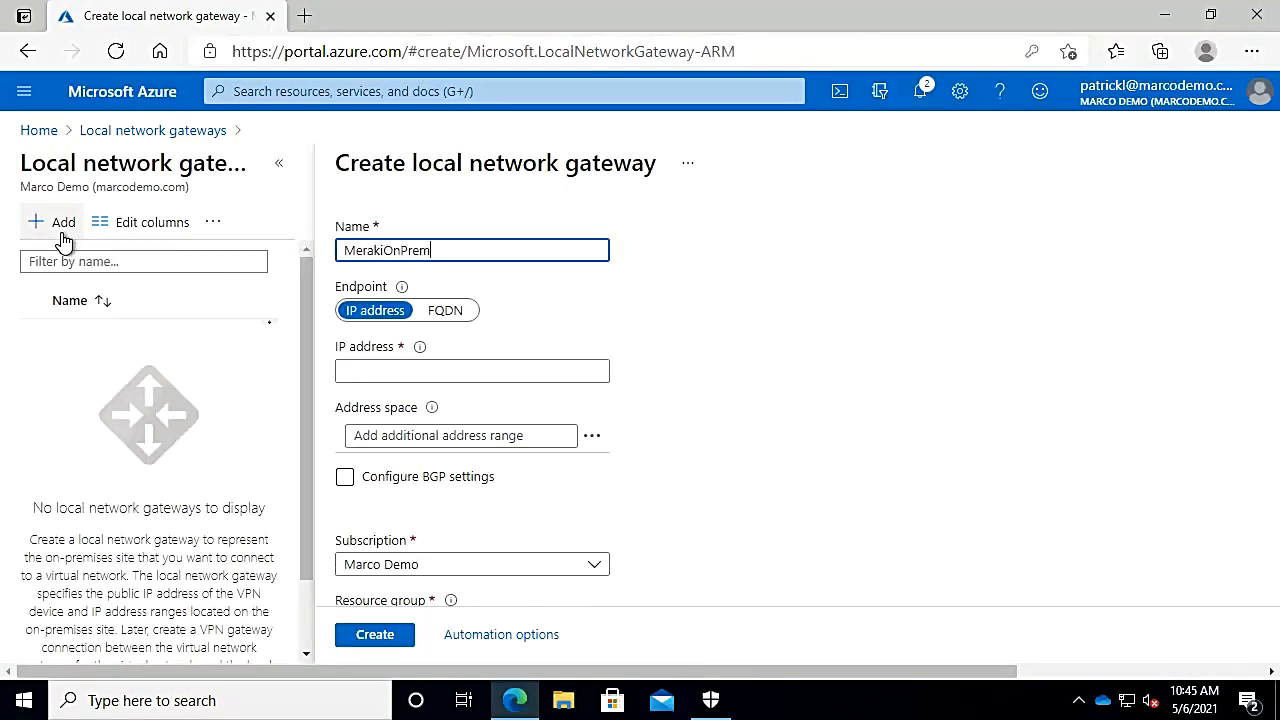
pyautogui.click(457, 367)
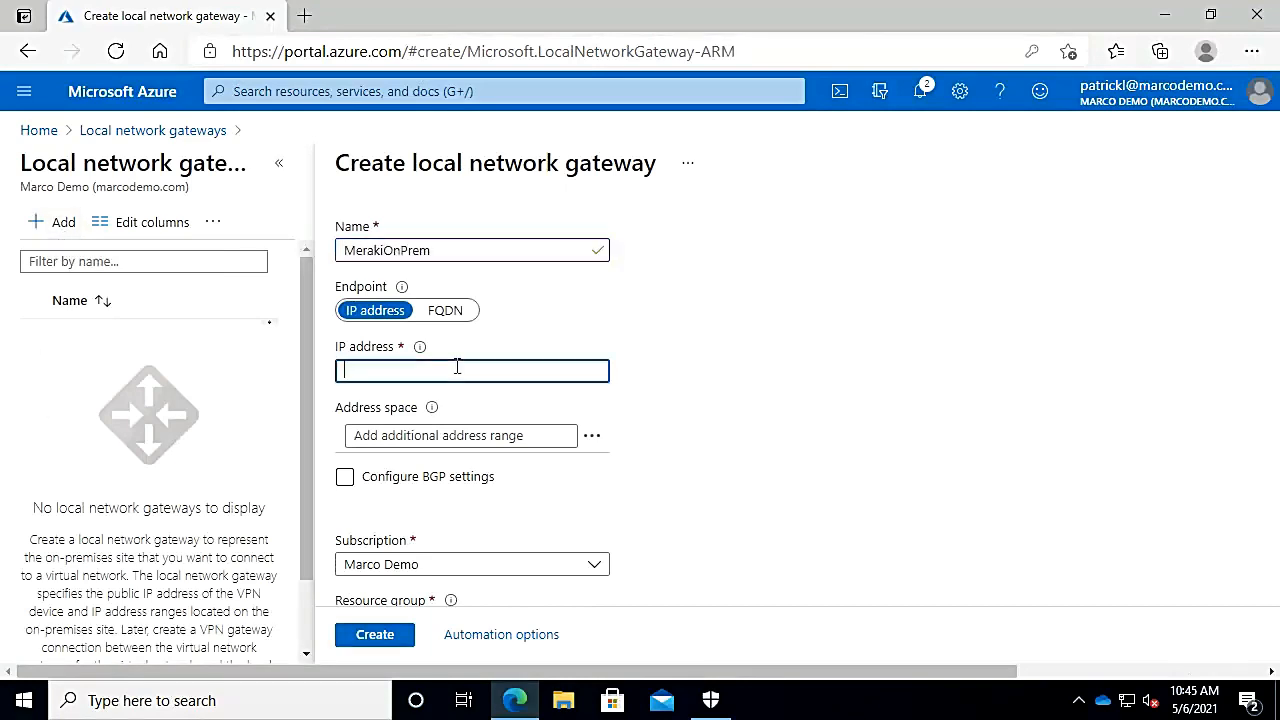
pyautogui.write('200.200.')
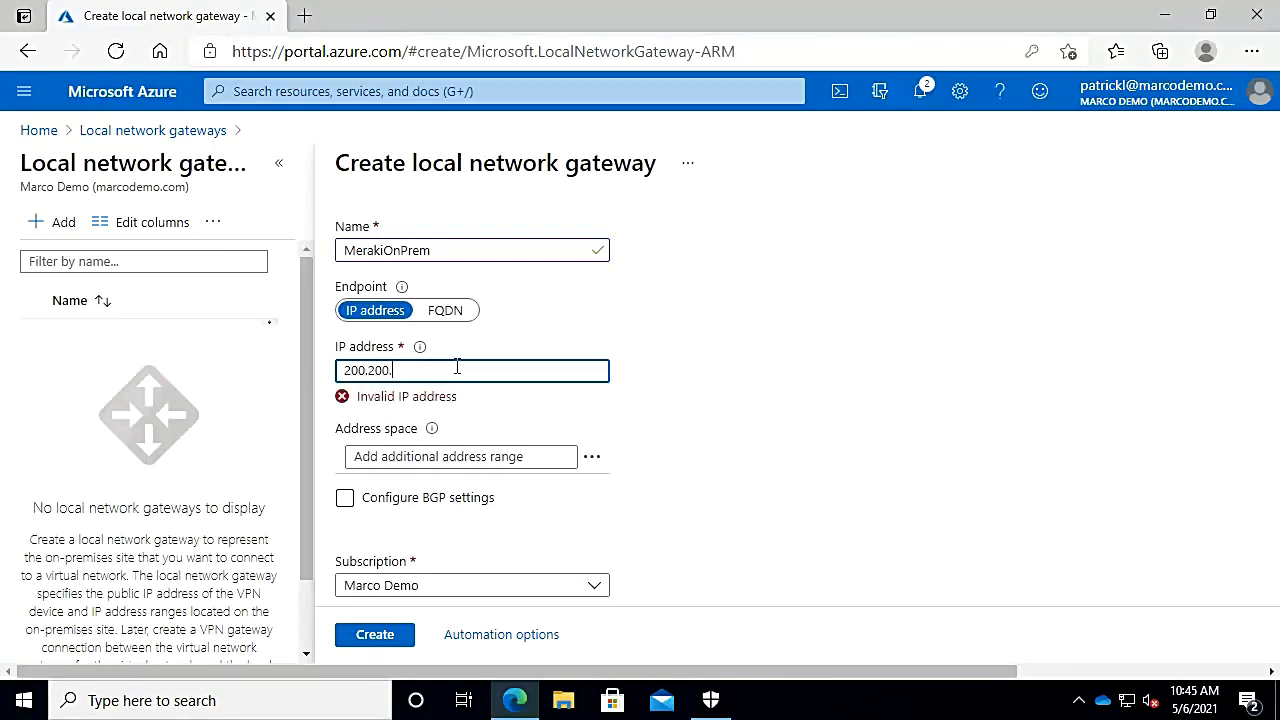
pyautogui.write('10.10')
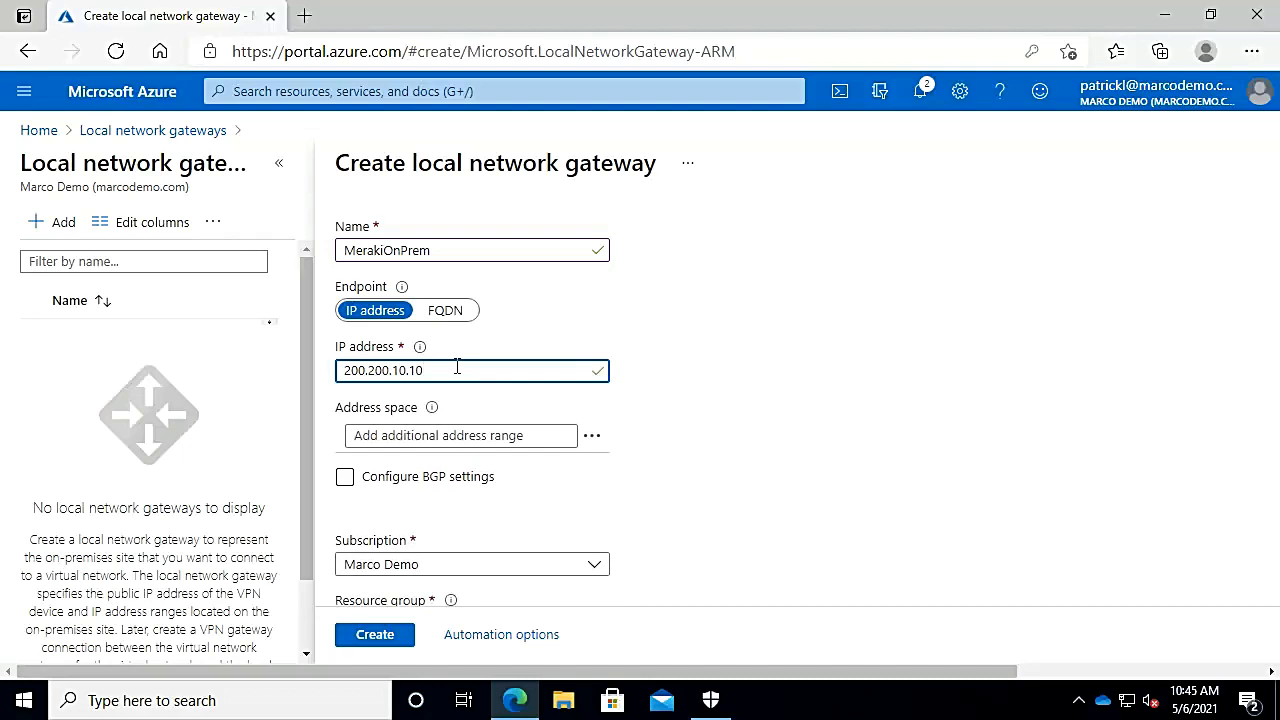
pyautogui.click(350, 482)
pyautogui.click(643, 516)
# Step: Put MerakiOnPrem in resource group PL-Test and create it
pyautogui.scroll(-3, 643, 516)
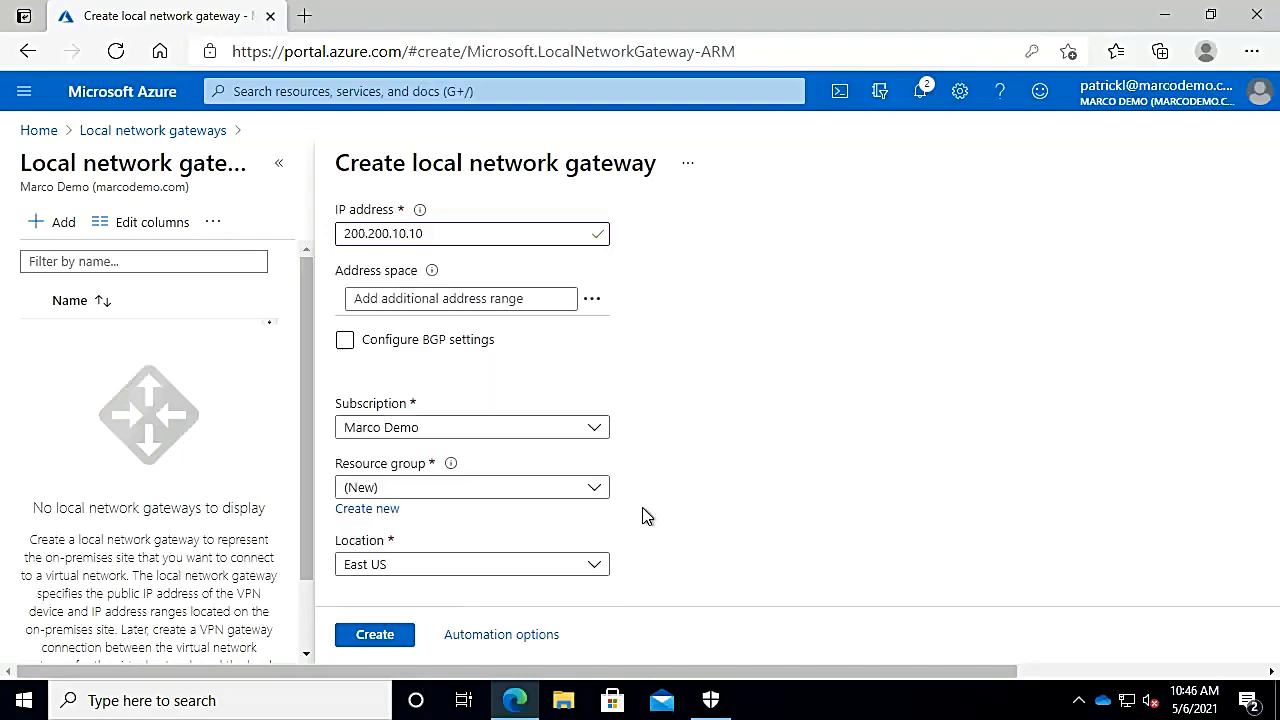
pyautogui.click(480, 492)
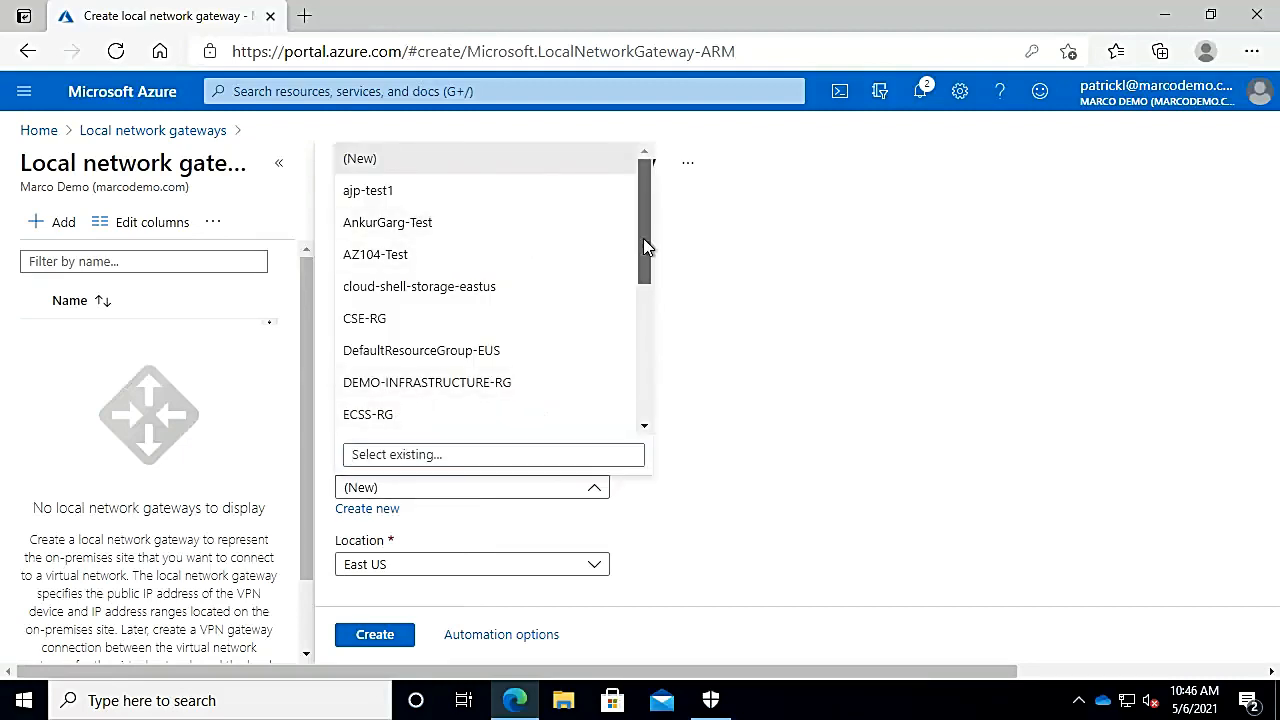
pyautogui.moveTo(637, 245); pyautogui.dragTo(636, 358)
pyautogui.click(470, 350)
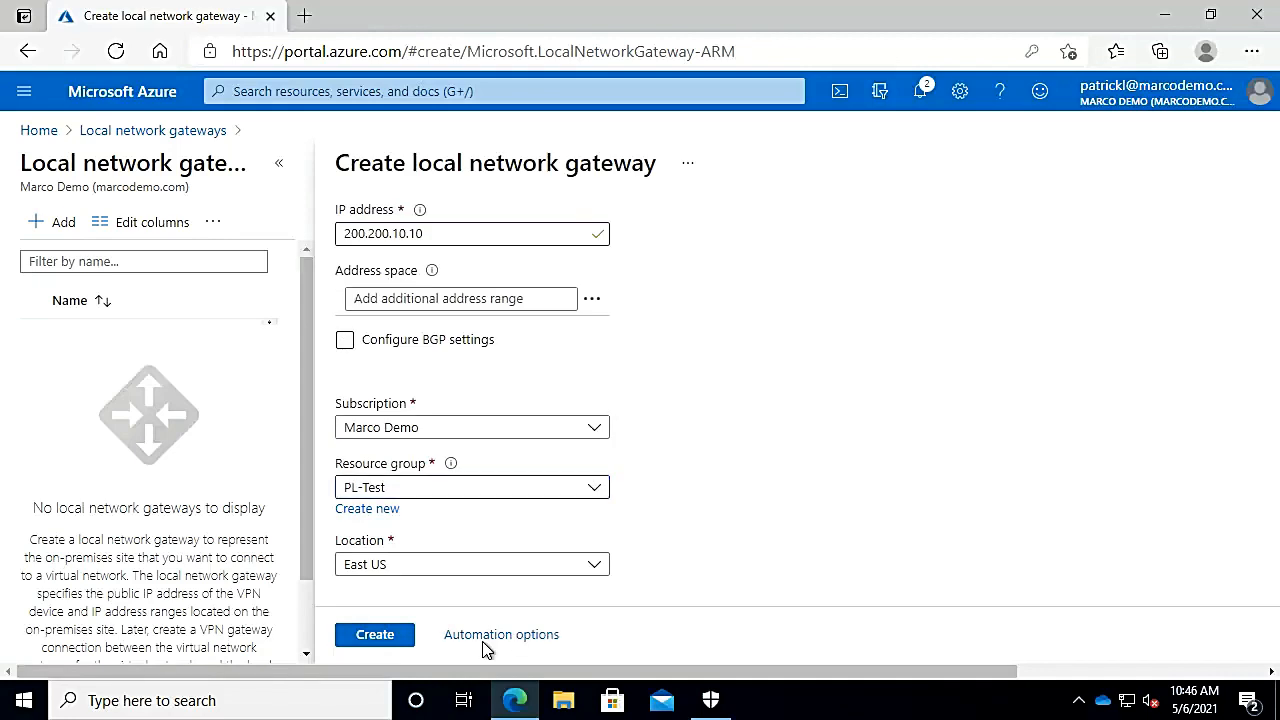
pyautogui.click(377, 636)
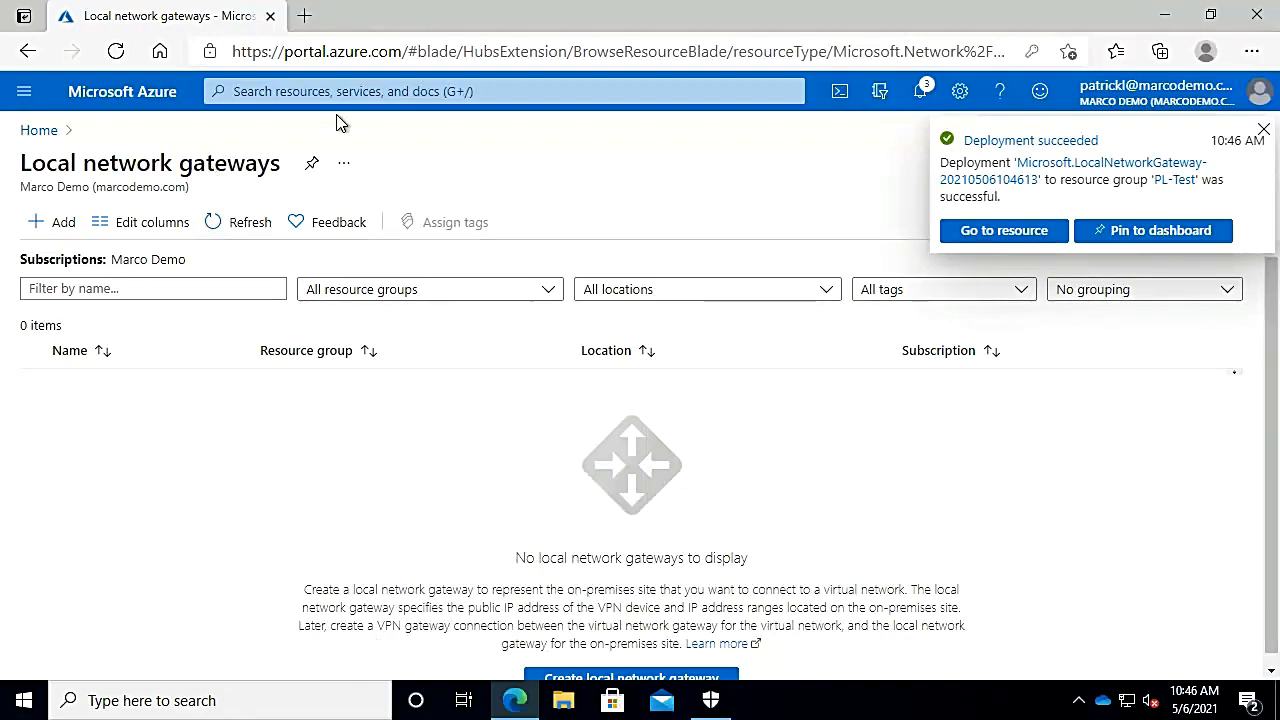
# Step: Search 'virtu', open vnetGatway from Virtual network gateways, and view its Connections
pyautogui.click(370, 91)
pyautogui.write('virtu')
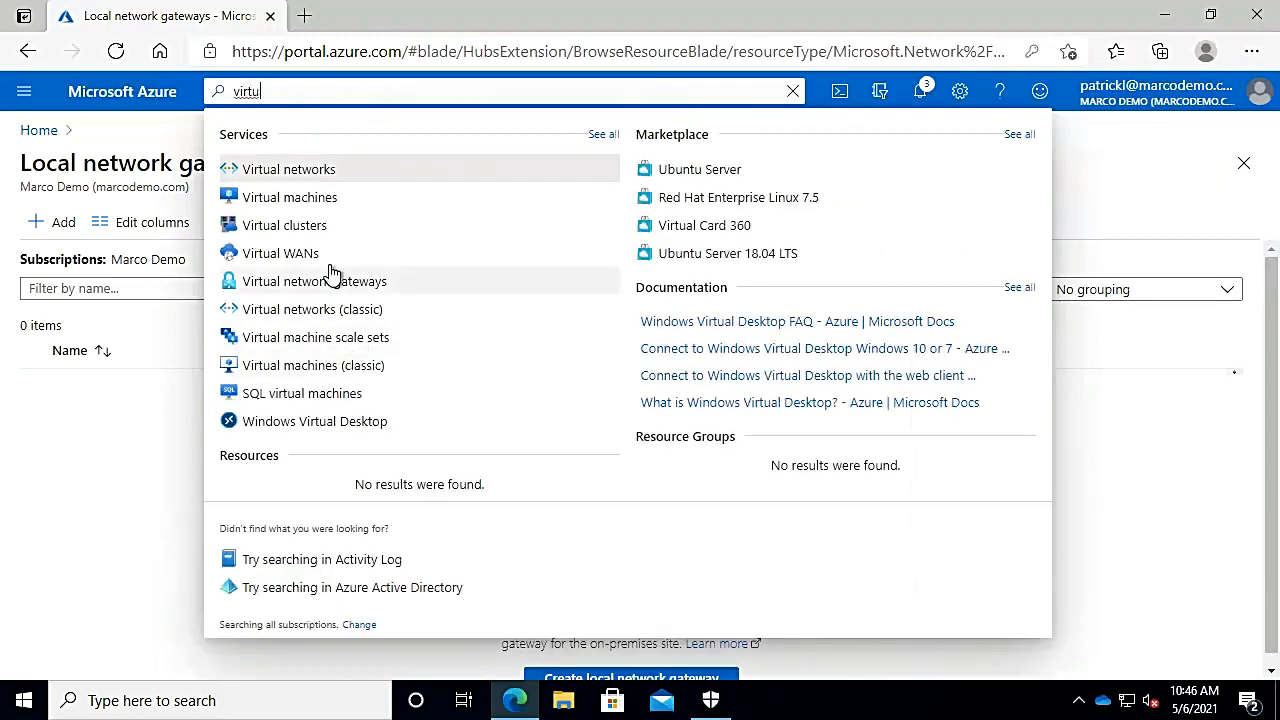
pyautogui.click(326, 284)
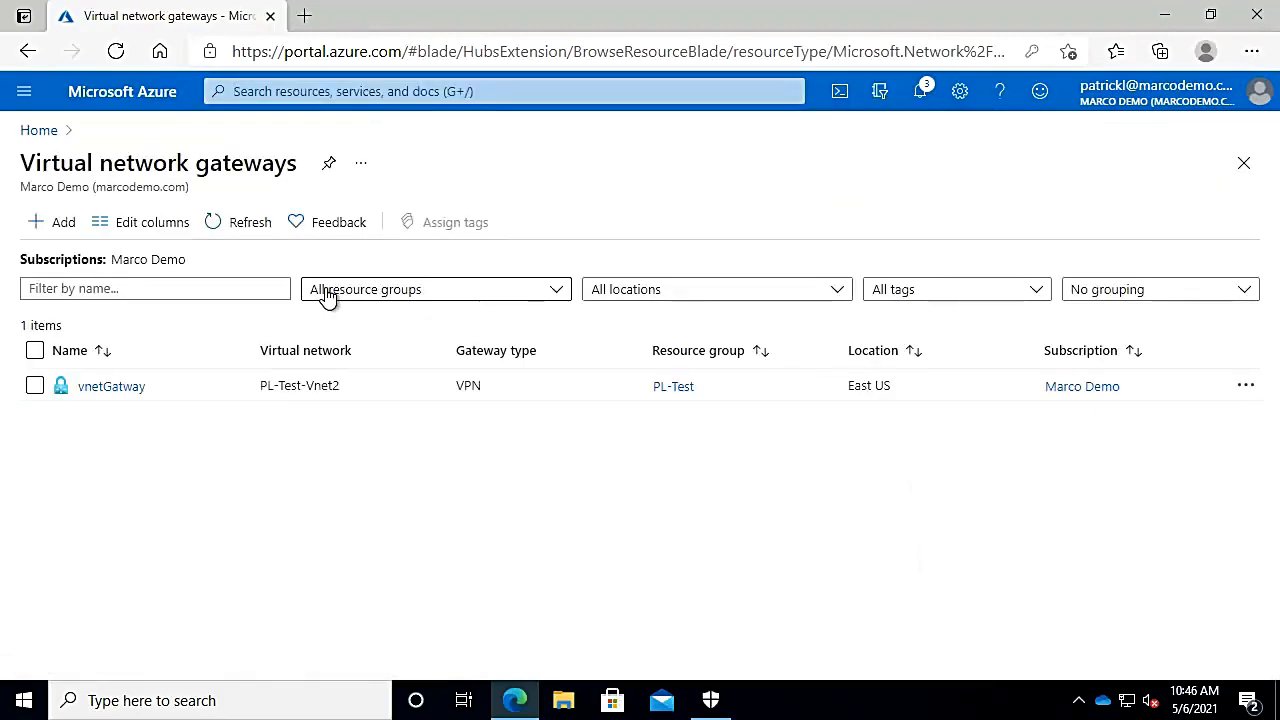
pyautogui.click(97, 391)
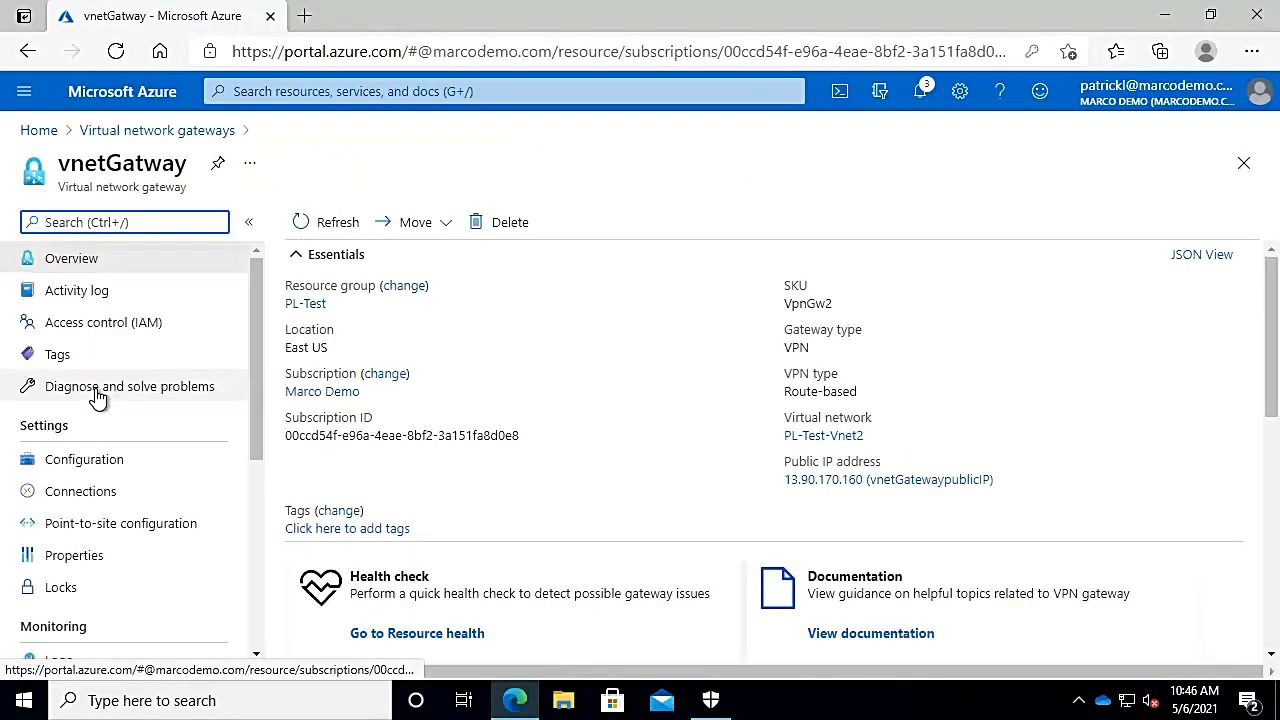
pyautogui.click(103, 490)
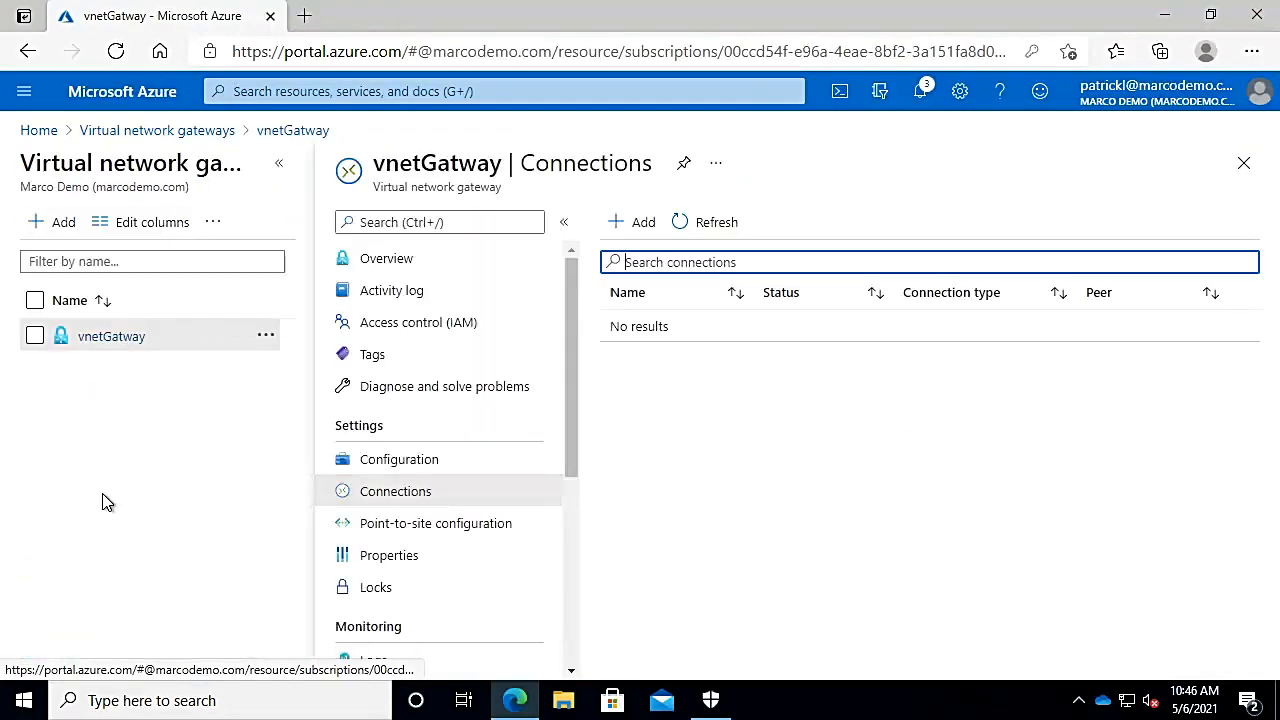
# Step: Add connection AzureToSite of type Site-to-site (IPsec) using local gateway MerakiOnPrem
pyautogui.click(641, 228)
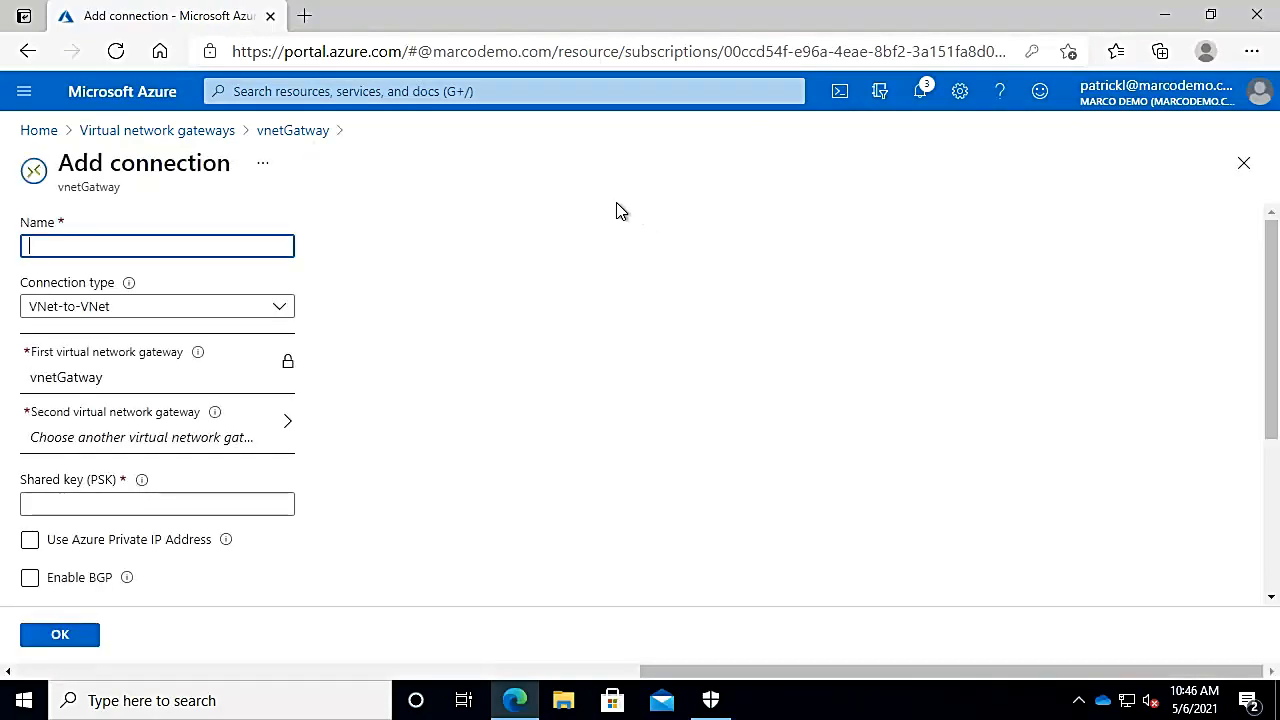
pyautogui.write('AzureToSite')
pyautogui.click(168, 307)
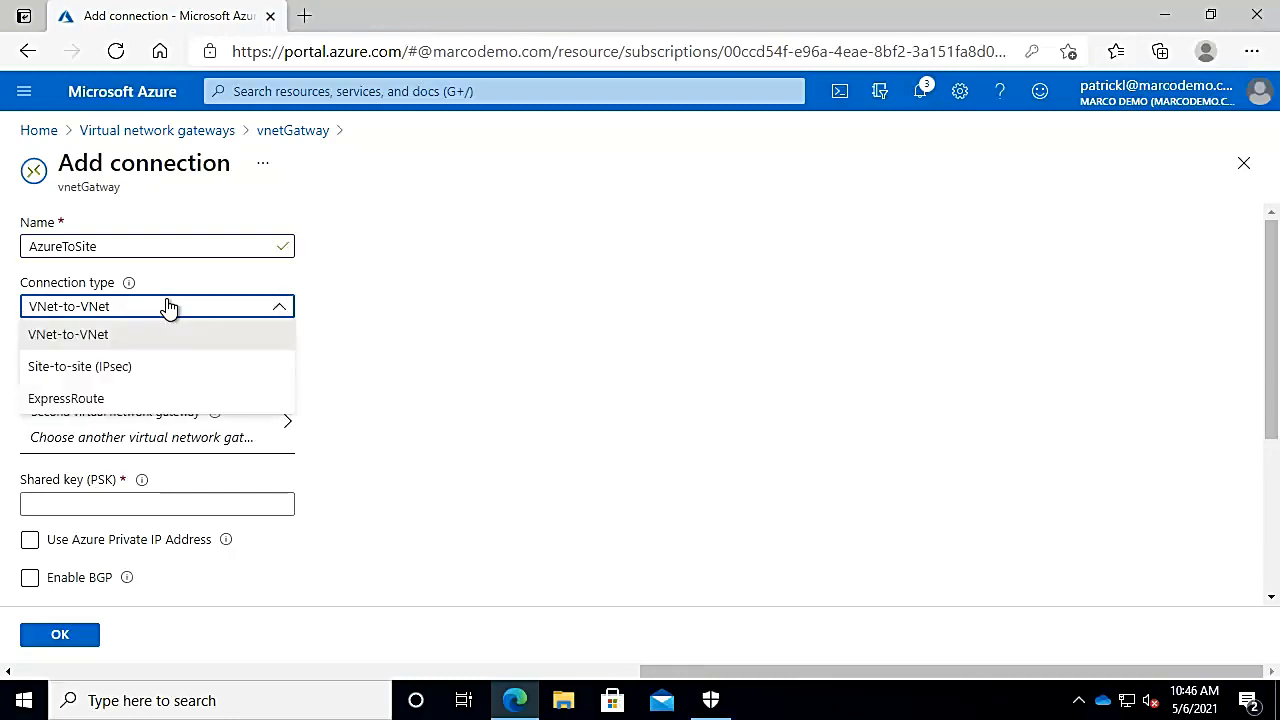
pyautogui.click(120, 368)
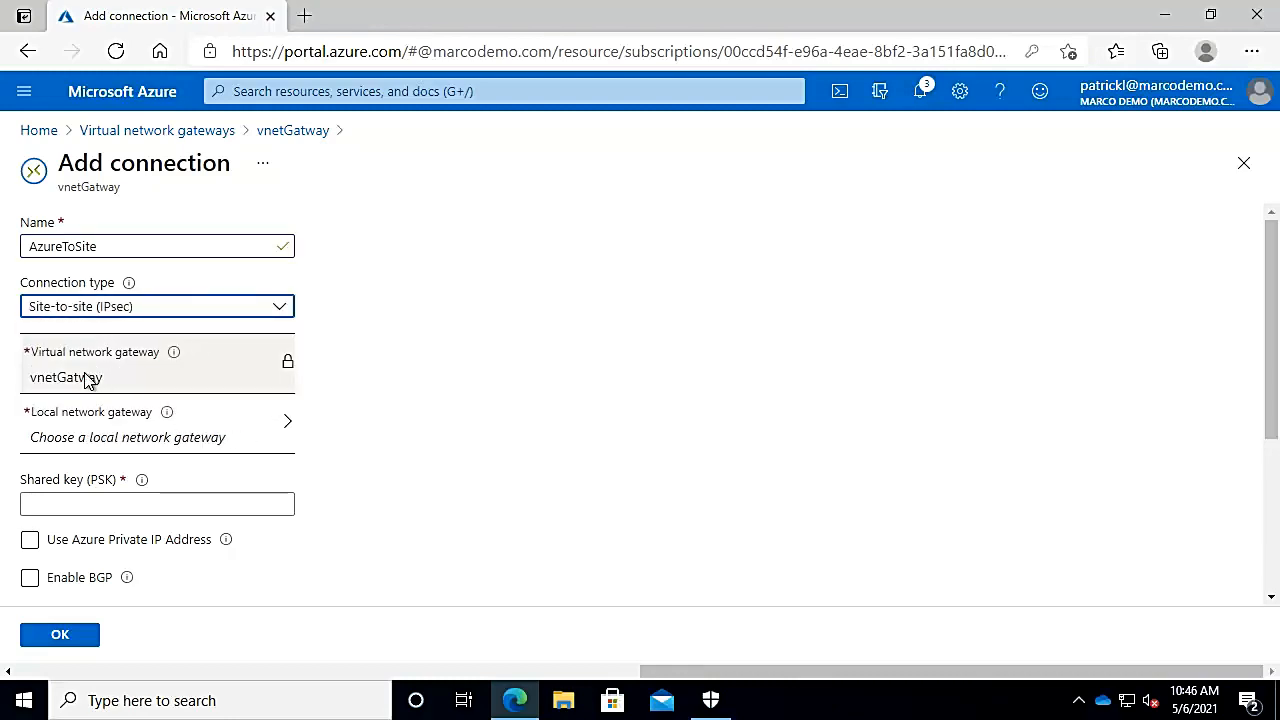
pyautogui.click(232, 440)
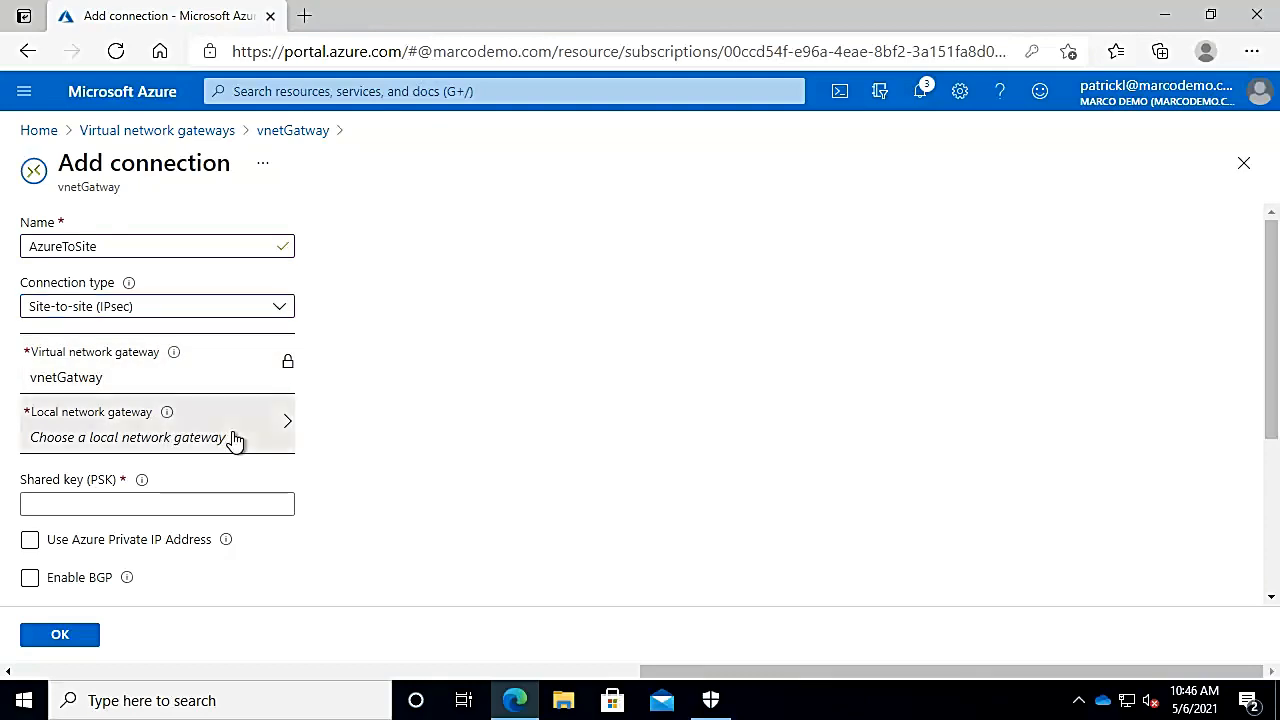
pyautogui.click(103, 300)
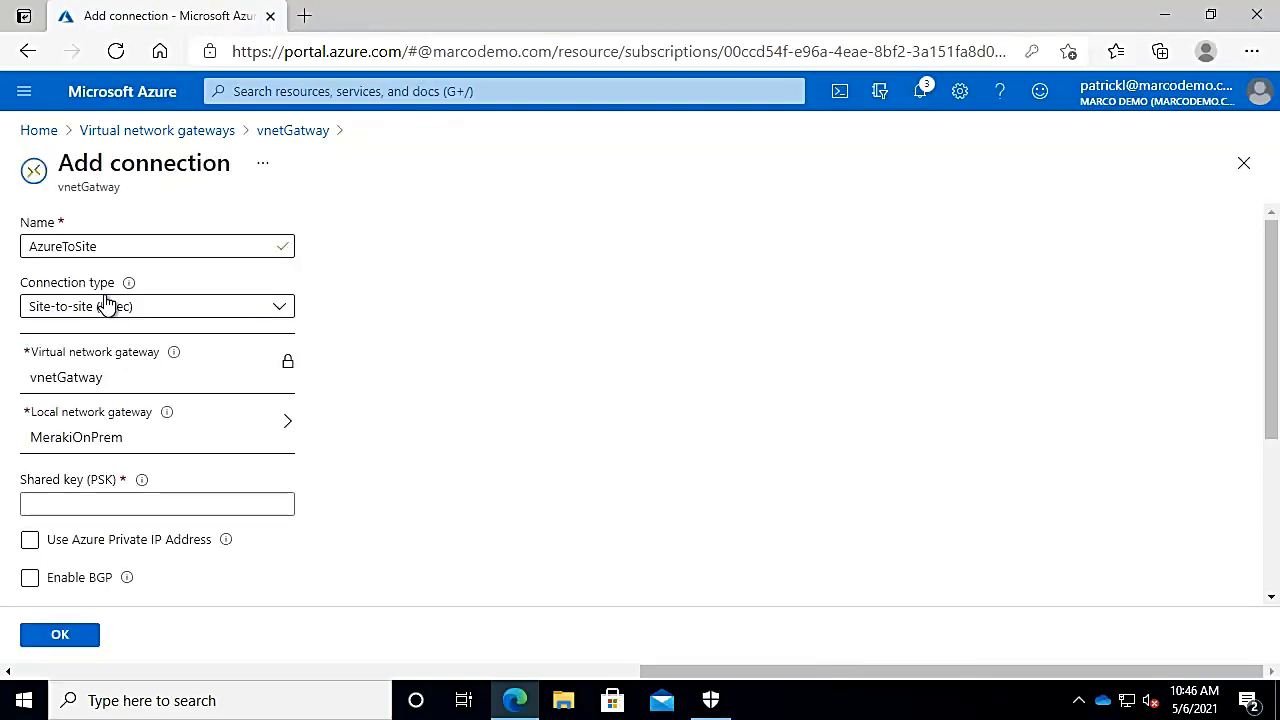
# Step: Enter the shared key and keep the IKE protocol at IKEv2
pyautogui.click(125, 508)
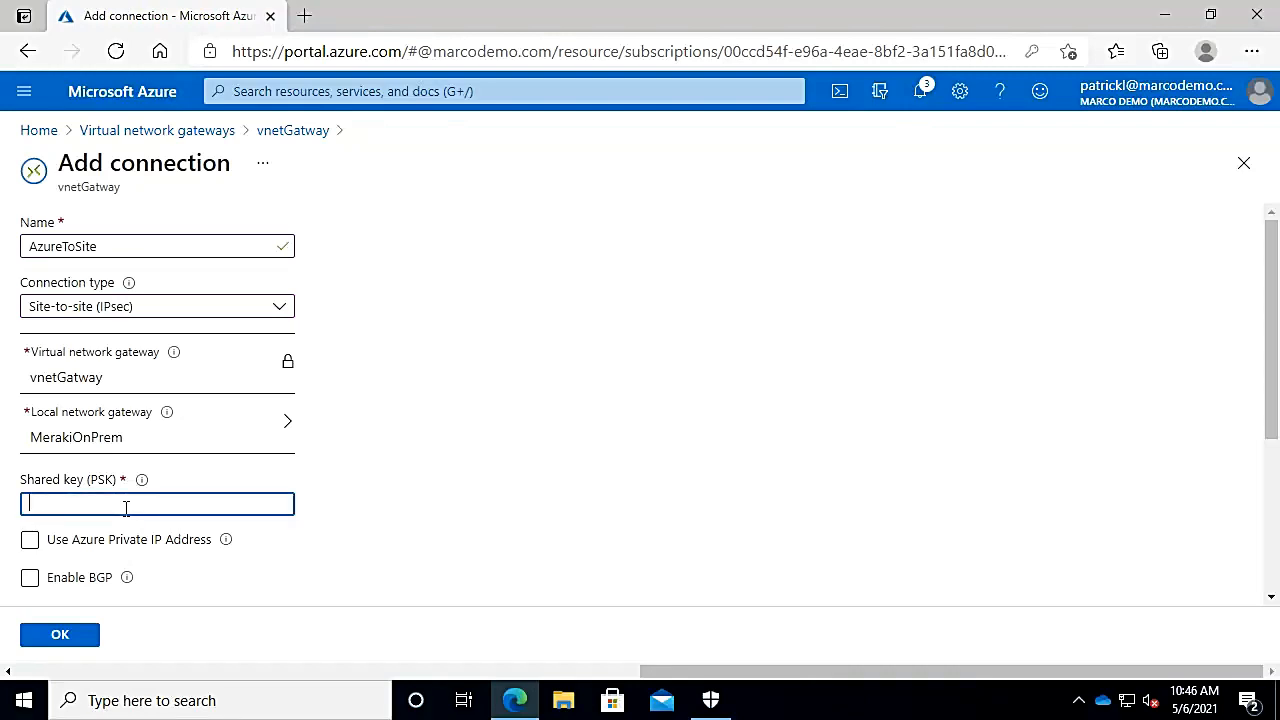
pyautogui.click(194, 600)
pyautogui.scroll(-2, 197, 601)
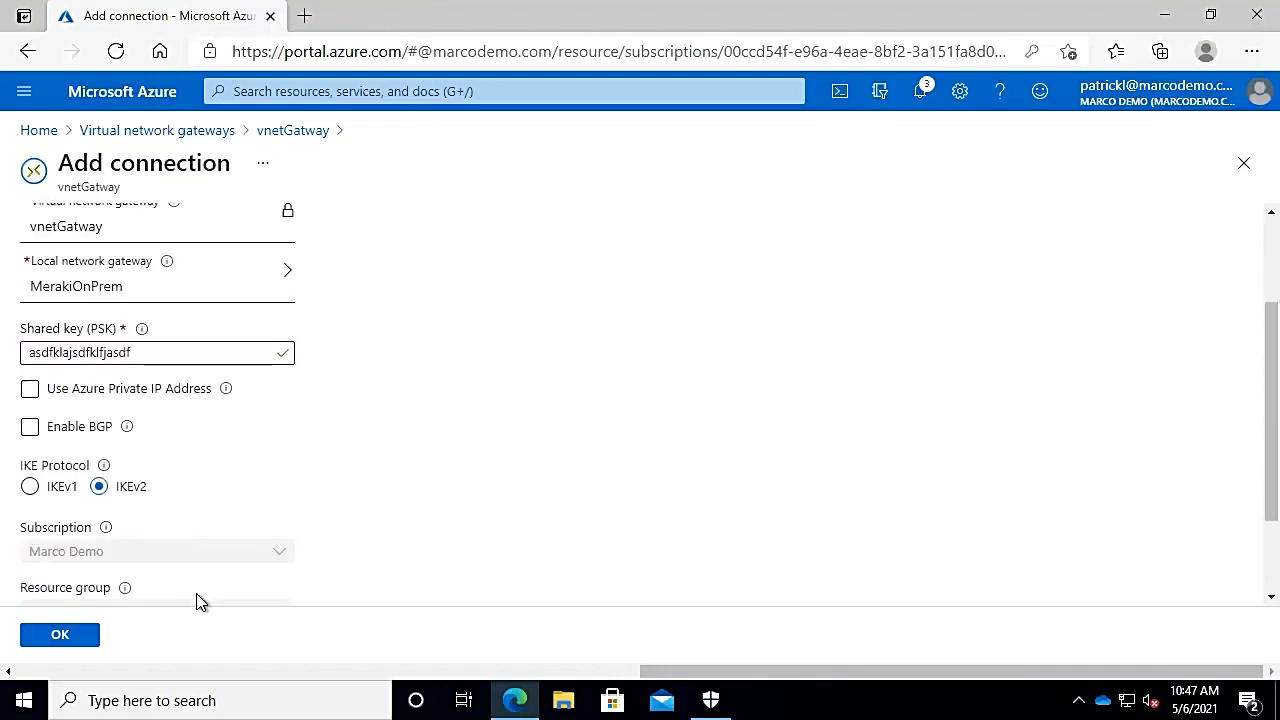
pyautogui.click(30, 488)
pyautogui.click(99, 488)
# Step: Submit AzureToSite, then refresh vnetGatway's Connections to confirm the site-to-site IPsec link to MerakiOnPrem
pyautogui.click(69, 637)
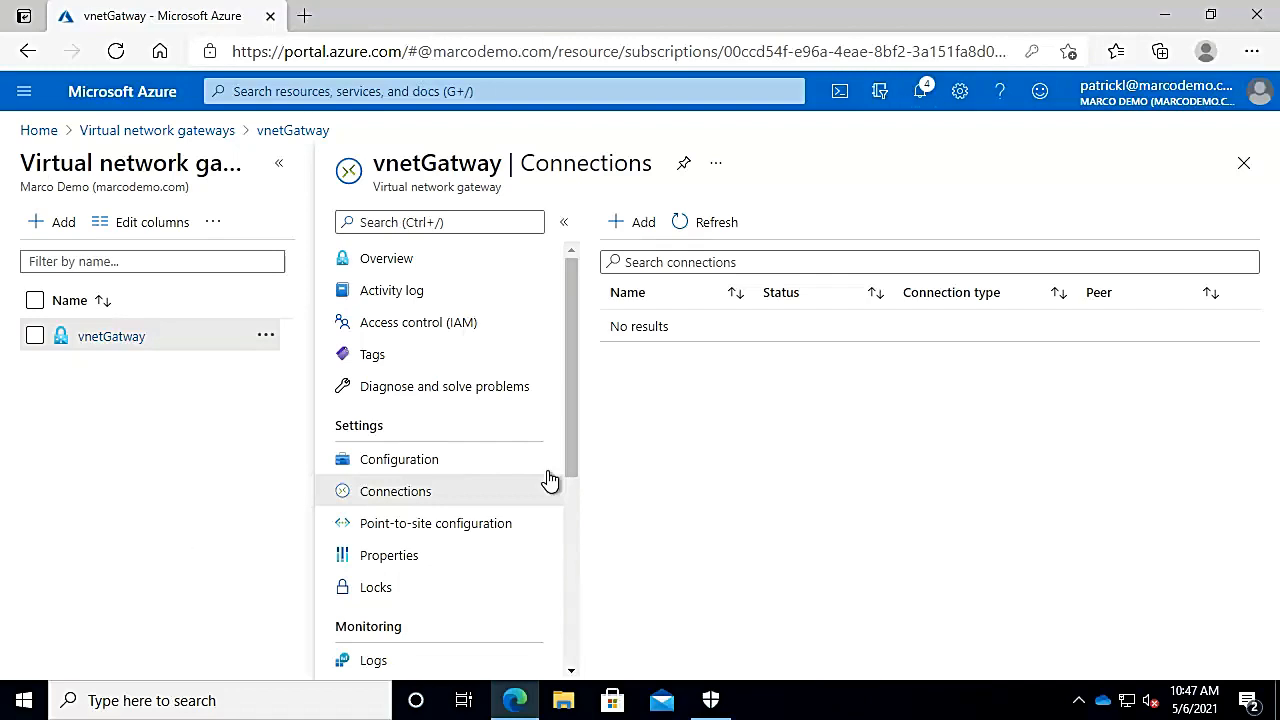
pyautogui.click(933, 100)
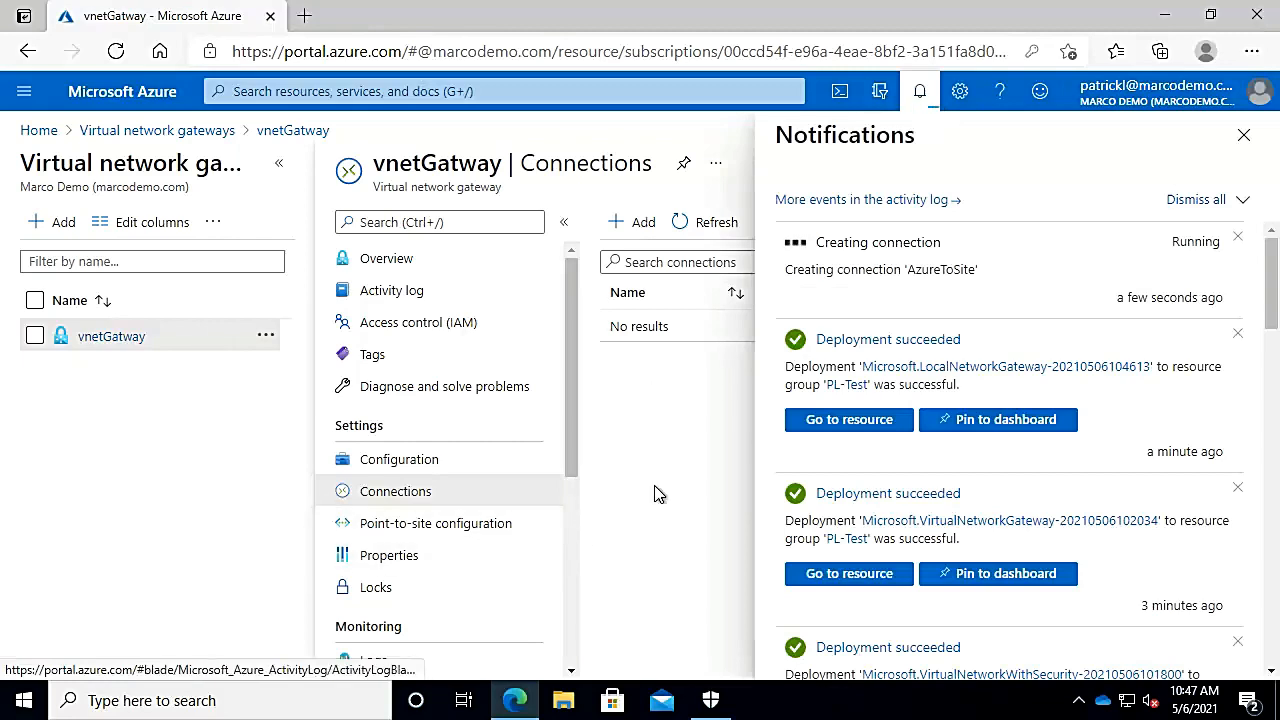
pyautogui.click(688, 232)
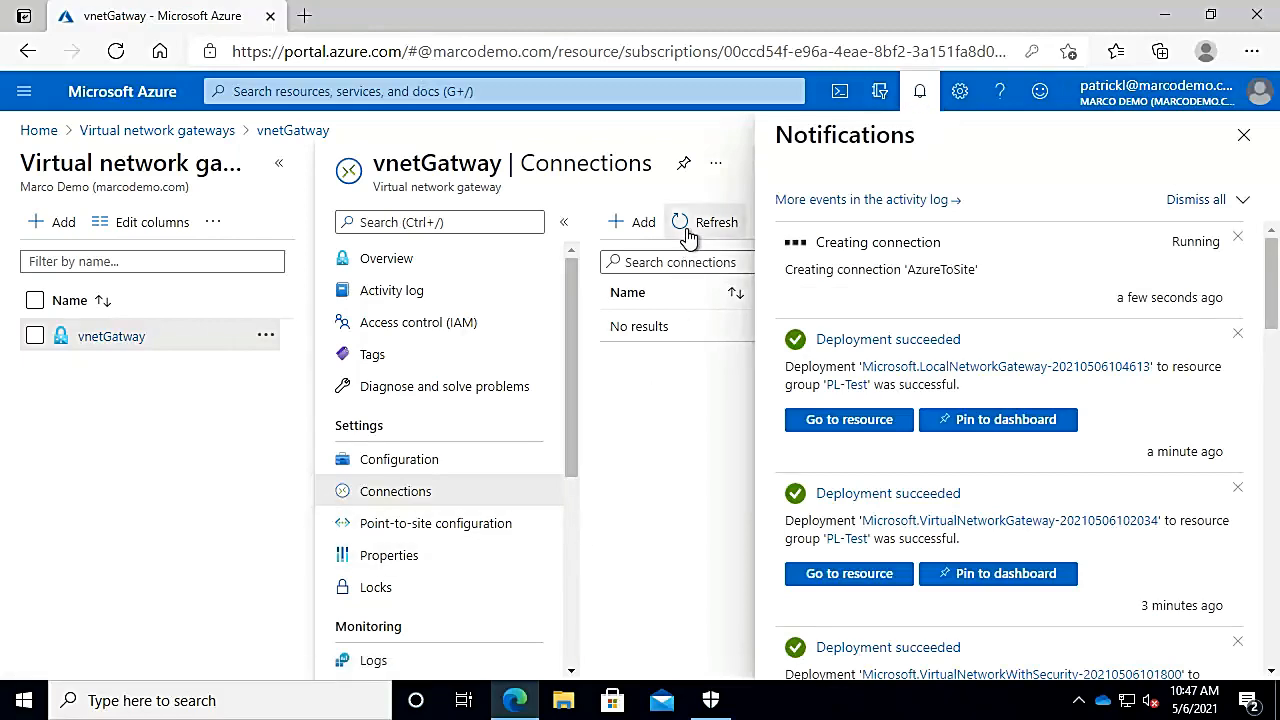
pyautogui.click(1241, 135)
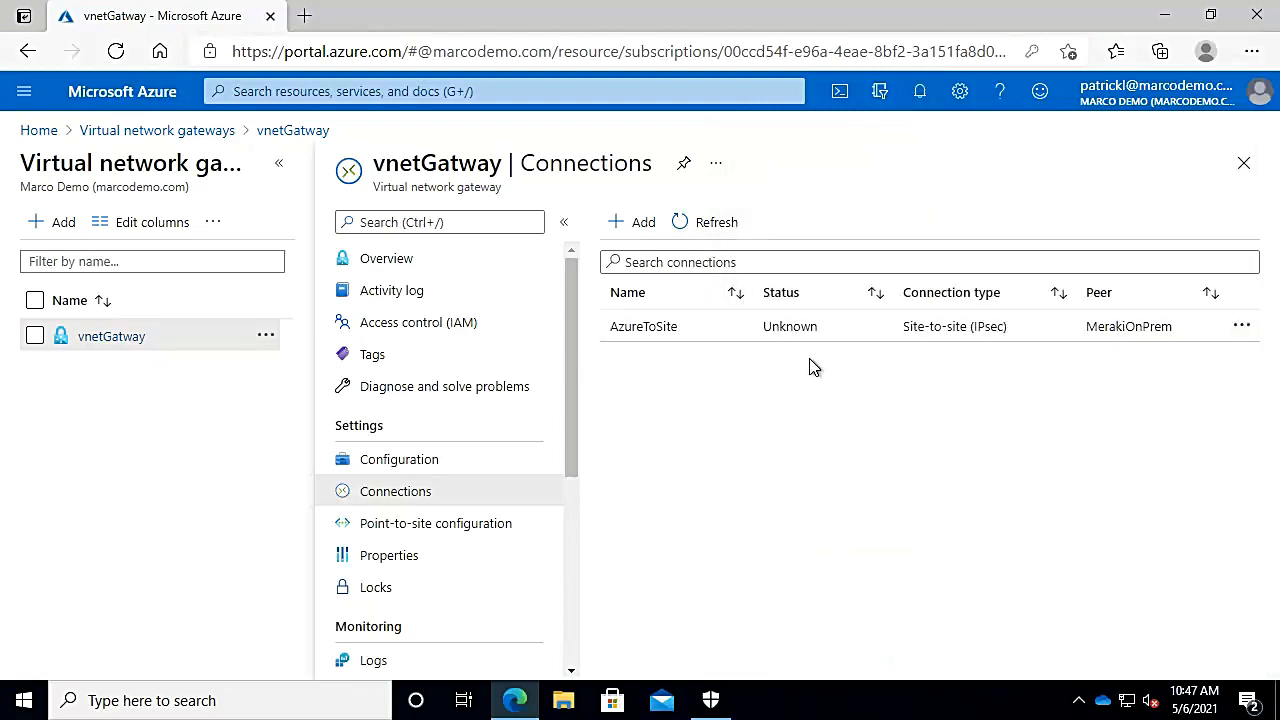